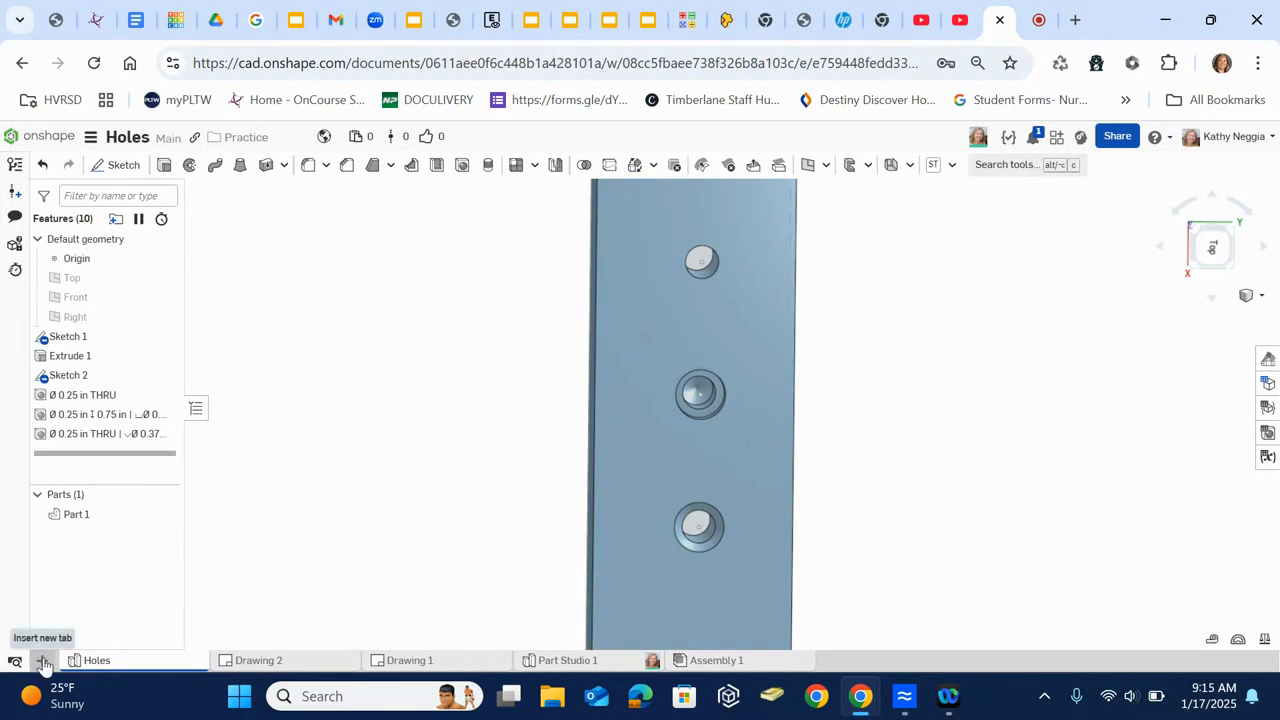
- Create a new Part Studio and start a sketch on the Top plane, viewed normal to that plane
{"action": "left_click", "coordinate": [43, 661]}
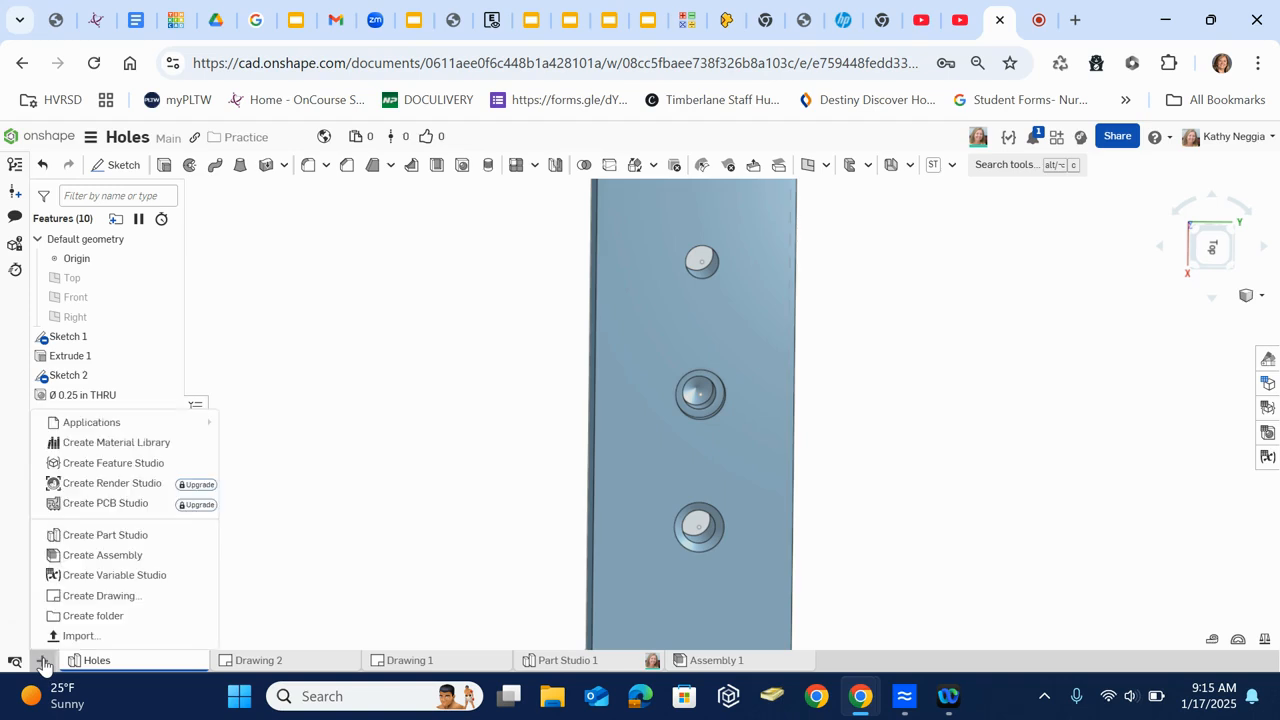
{"action": "left_click", "coordinate": [97, 538]}
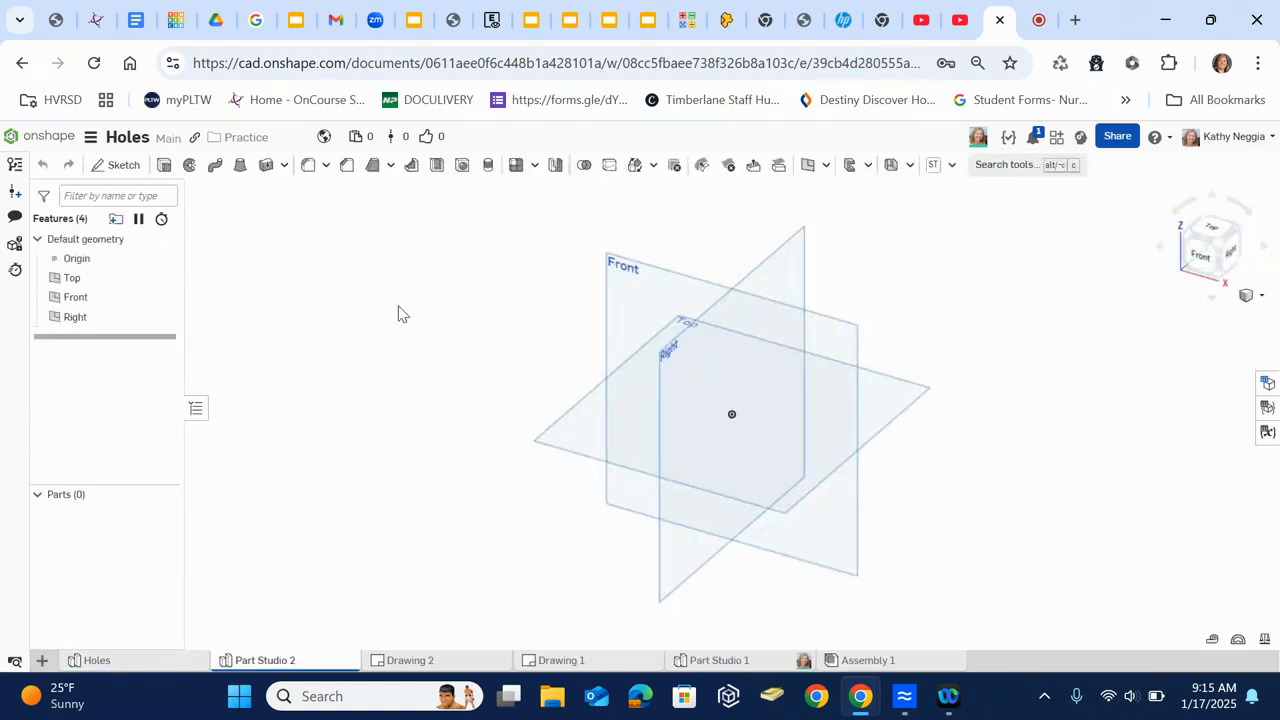
{"action": "left_click", "coordinate": [120, 165]}
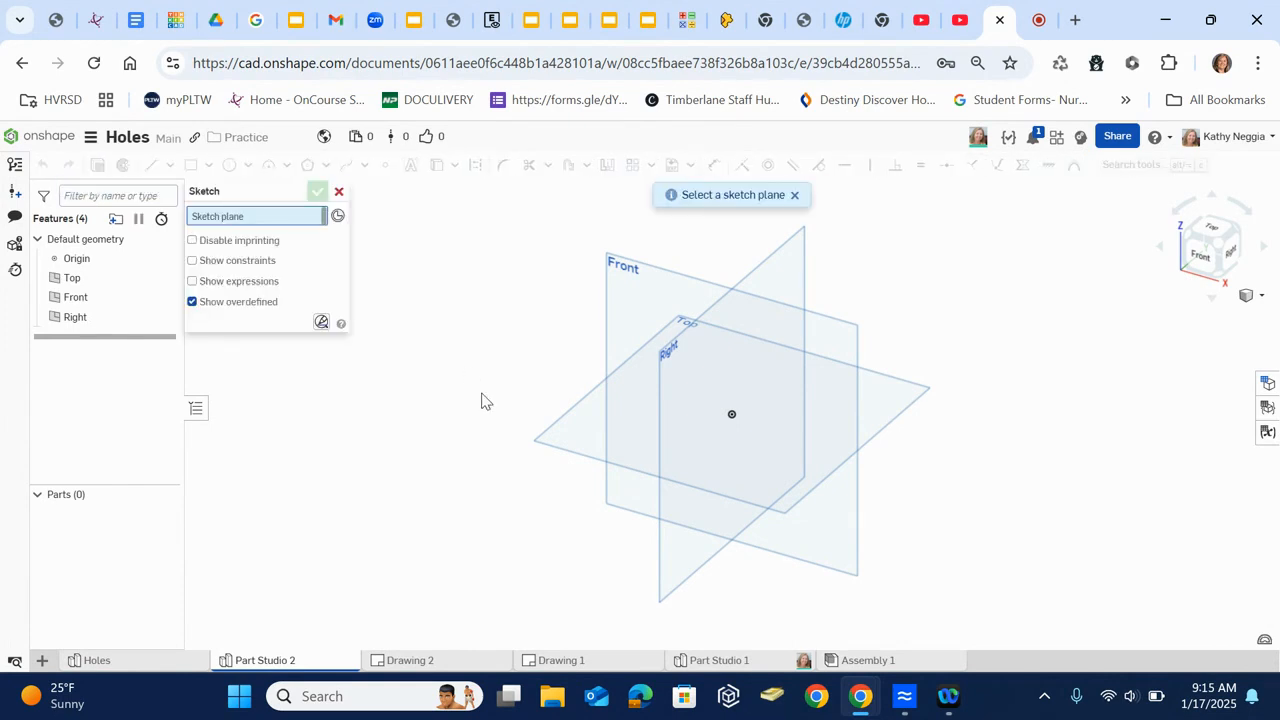
{"action": "left_click", "coordinate": [580, 437]}
{"action": "right_click", "coordinate": [580, 434]}
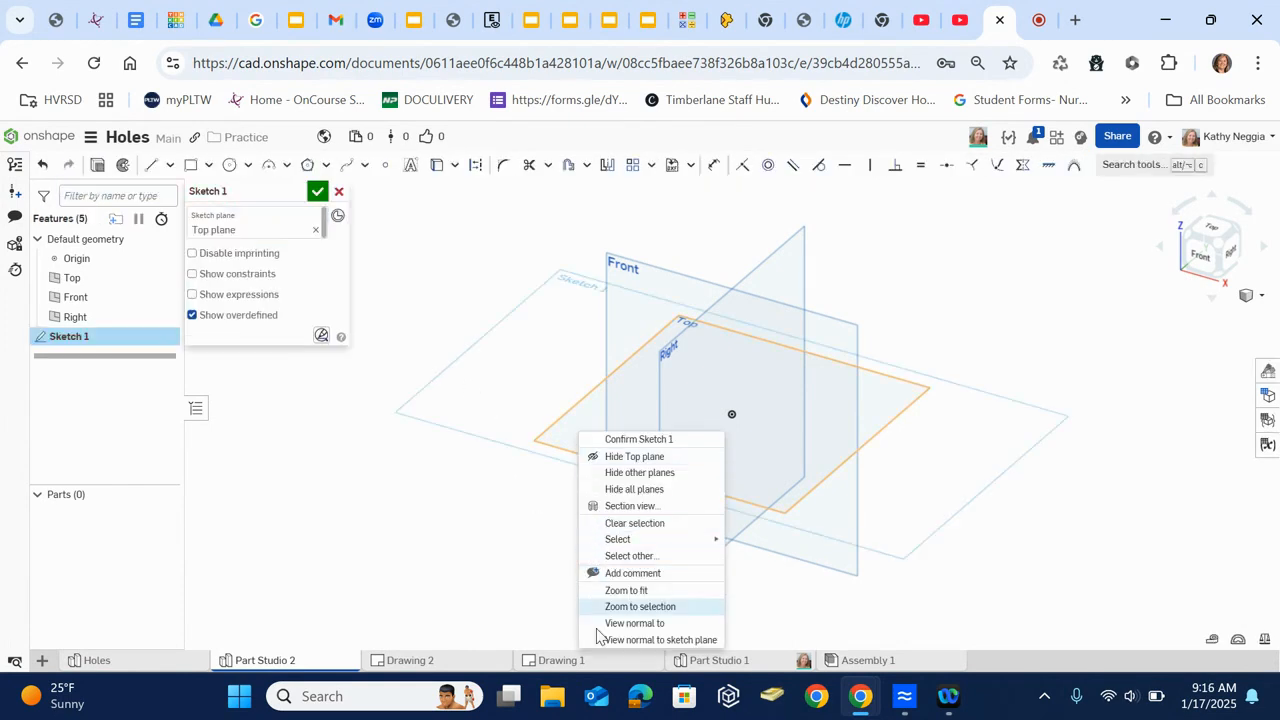
{"action": "left_click", "coordinate": [620, 625]}
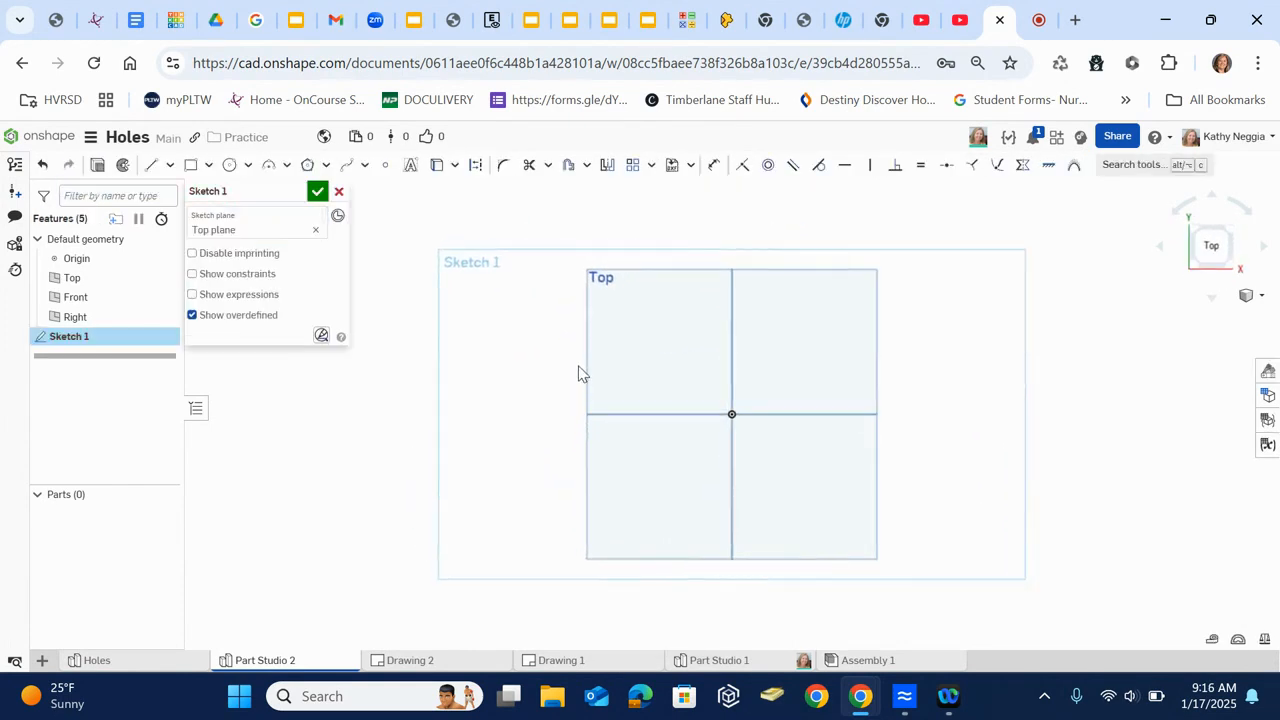
- Sketch a corner rectangle above the origin on the Top plane and dimension its width to 4 in
{"action": "left_click", "coordinate": [191, 165]}
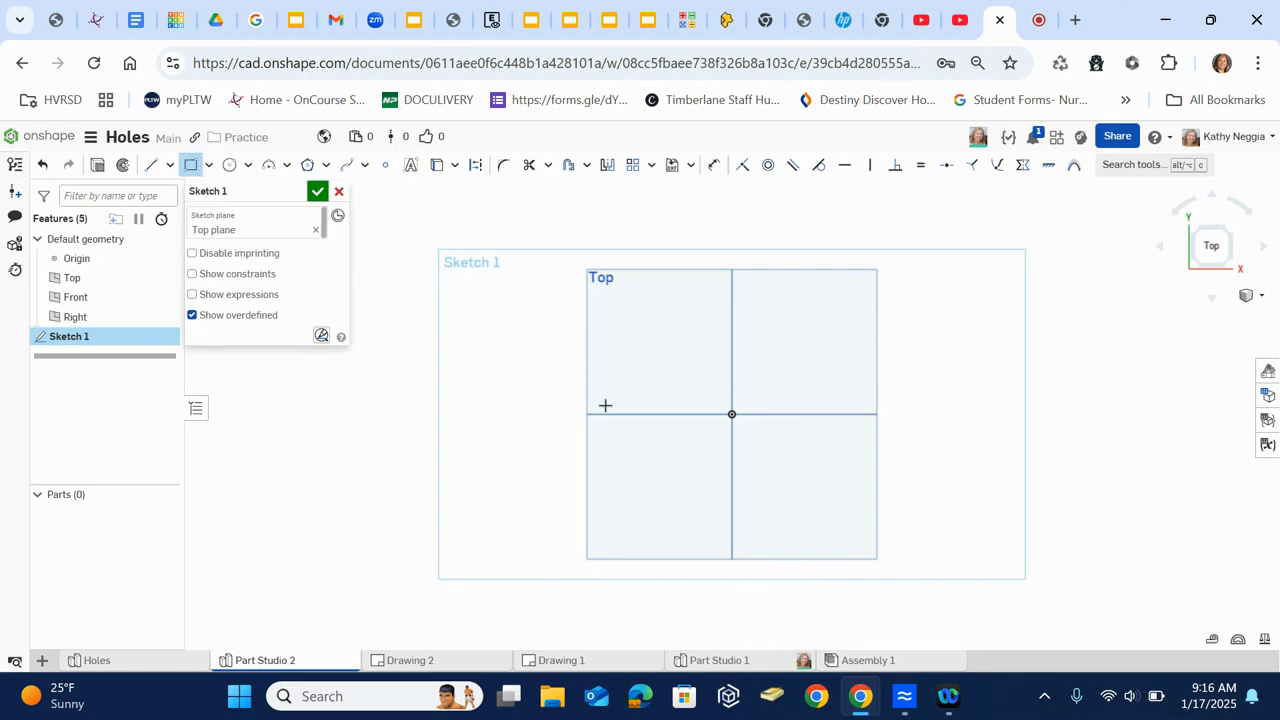
{"action": "left_click_drag", "start_coordinate": [620, 316], "coordinate": [841, 391]}
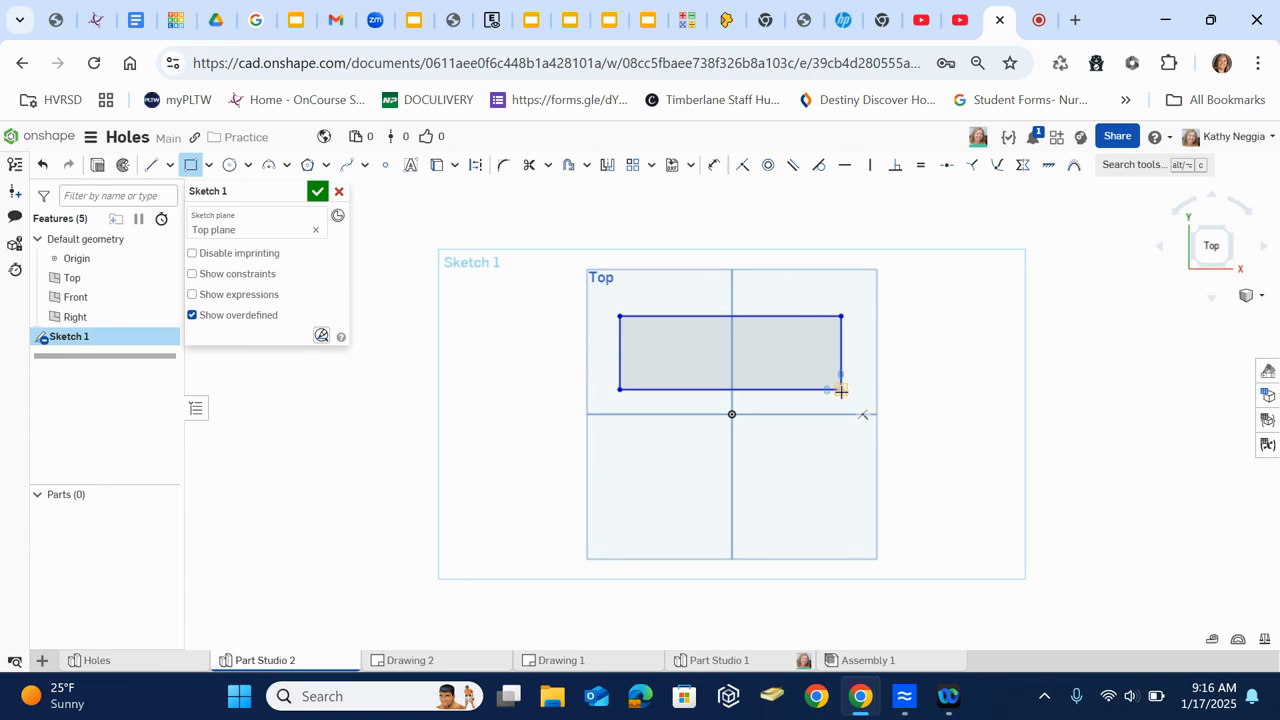
{"action": "key", "text": "d"}
{"action": "left_click", "coordinate": [786, 316]}
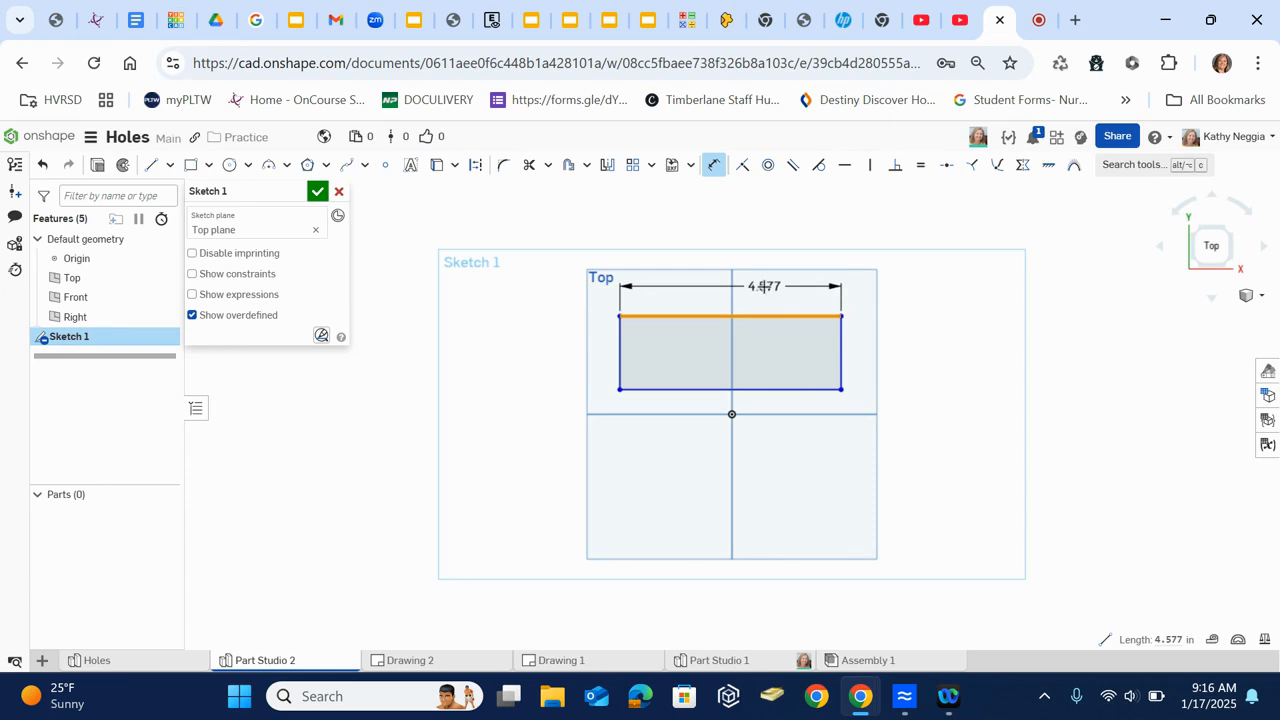
{"action": "left_click", "coordinate": [764, 287]}
{"action": "type", "text": "4"}
{"action": "key", "text": "Return"}
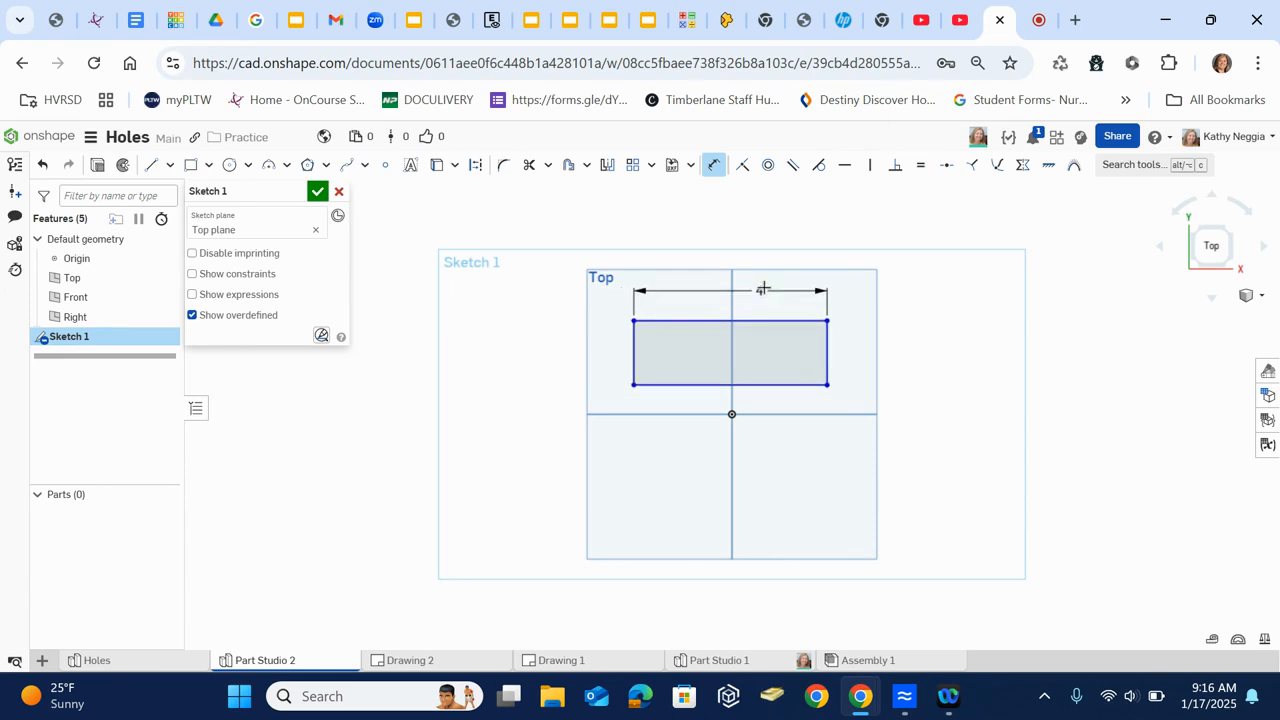
- Dimension the rectangle's height to 2 in and finish the sketch
{"action": "left_click", "coordinate": [826, 355]}
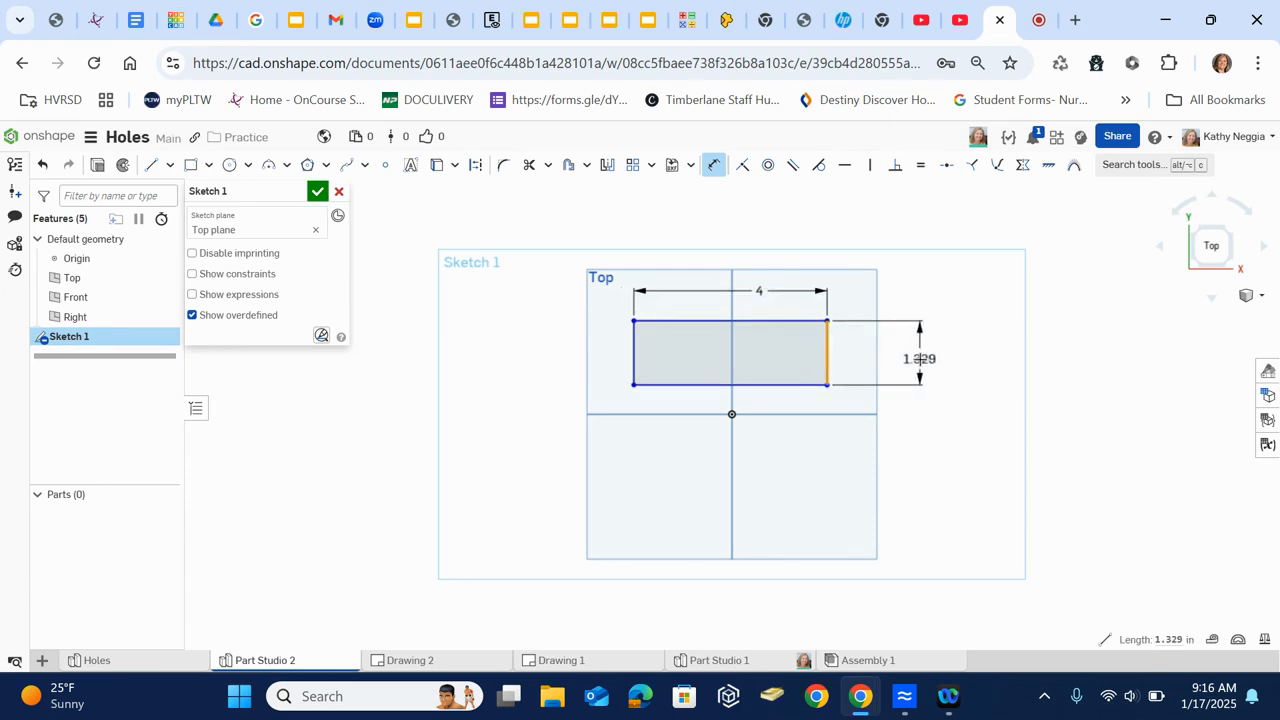
{"action": "left_click", "coordinate": [919, 358]}
{"action": "type", "text": "2"}
{"action": "key", "text": "Return"}
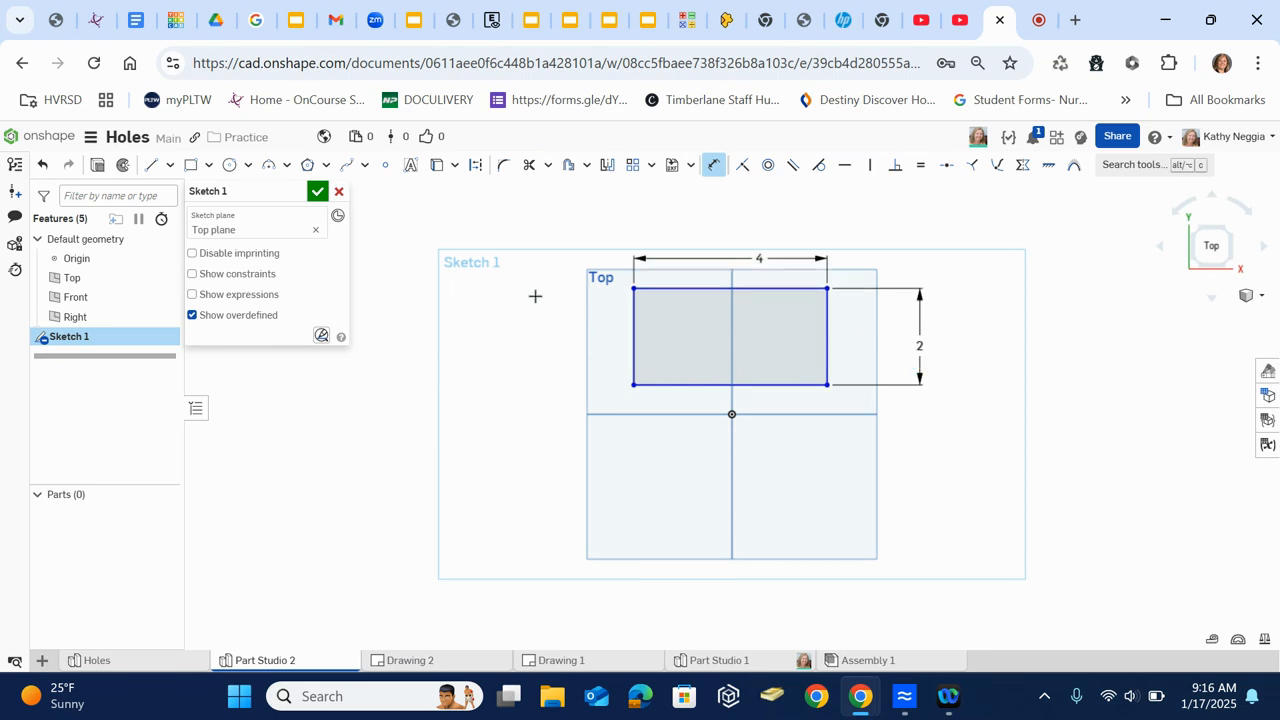
{"action": "left_click", "coordinate": [317, 192]}
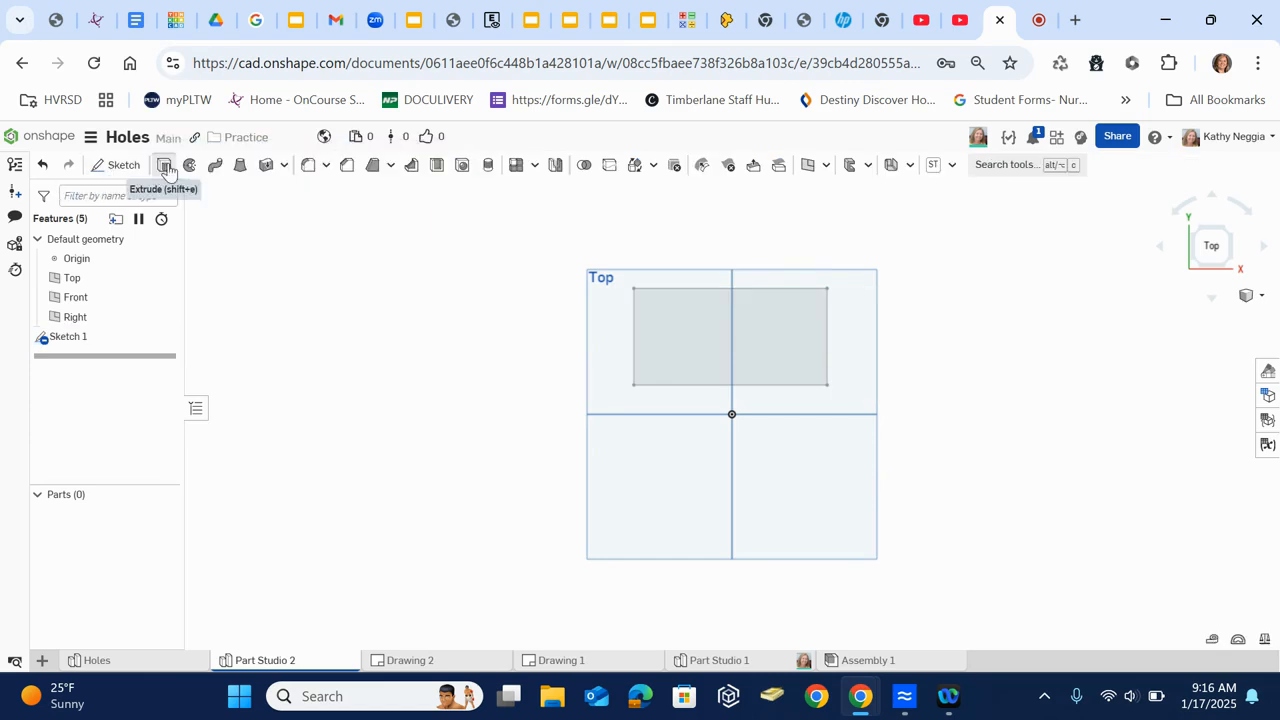
- Extrude the rectangle as a new solid with a blind depth of 3 in
{"action": "left_click", "coordinate": [165, 166]}
{"action": "left_click", "coordinate": [686, 327]}
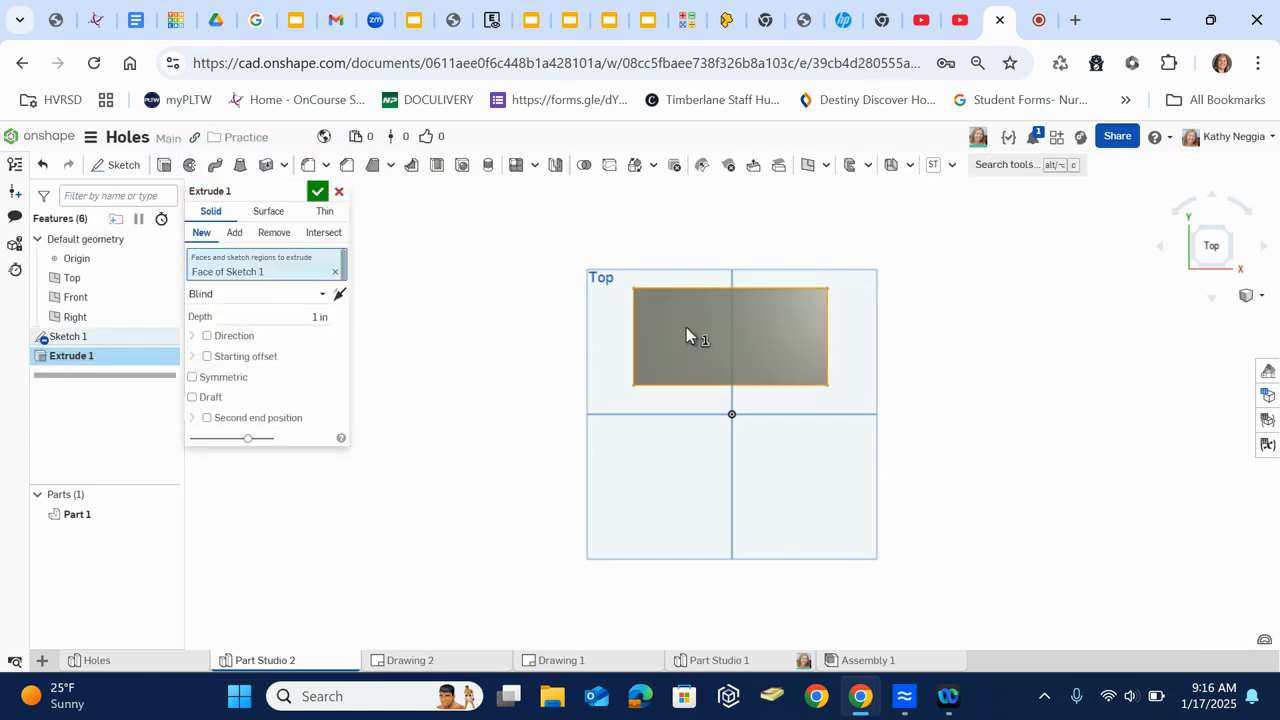
{"action": "left_click", "coordinate": [319, 316]}
{"action": "left_click", "coordinate": [318, 192]}
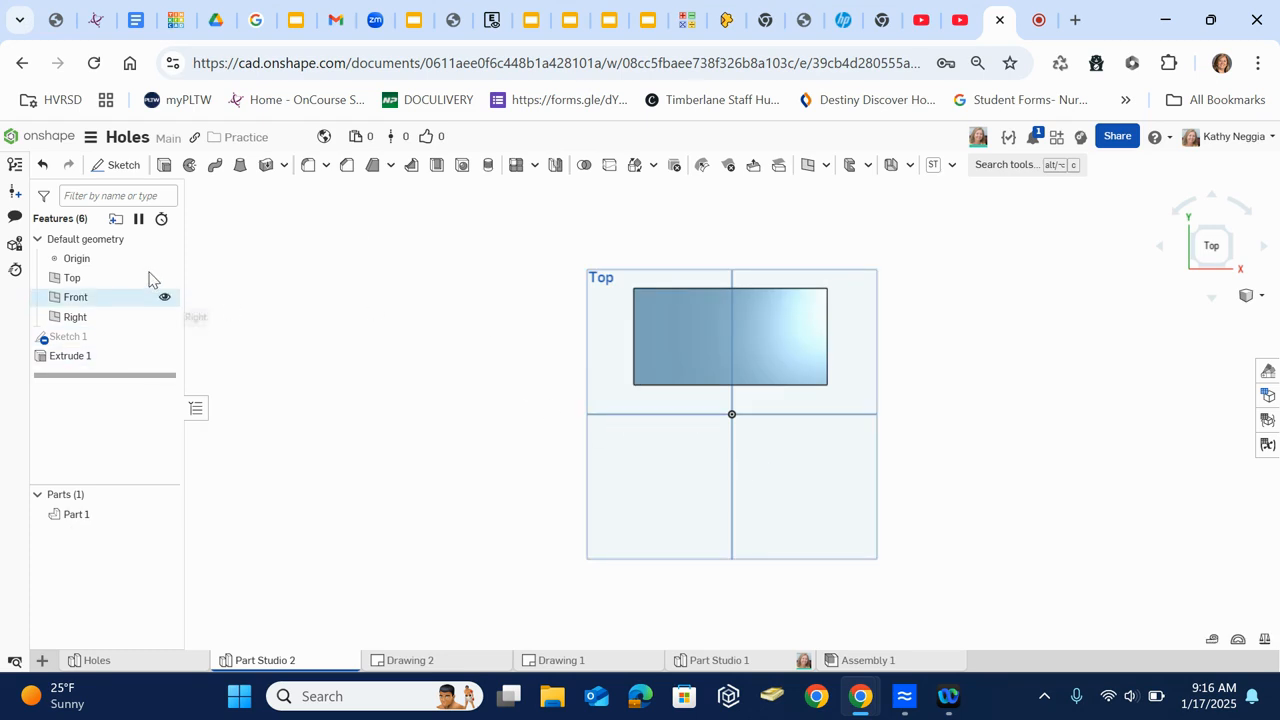
- Sketch four points spaced in a horizontal row across the block's top face and finish the sketch
{"action": "left_click", "coordinate": [121, 164]}
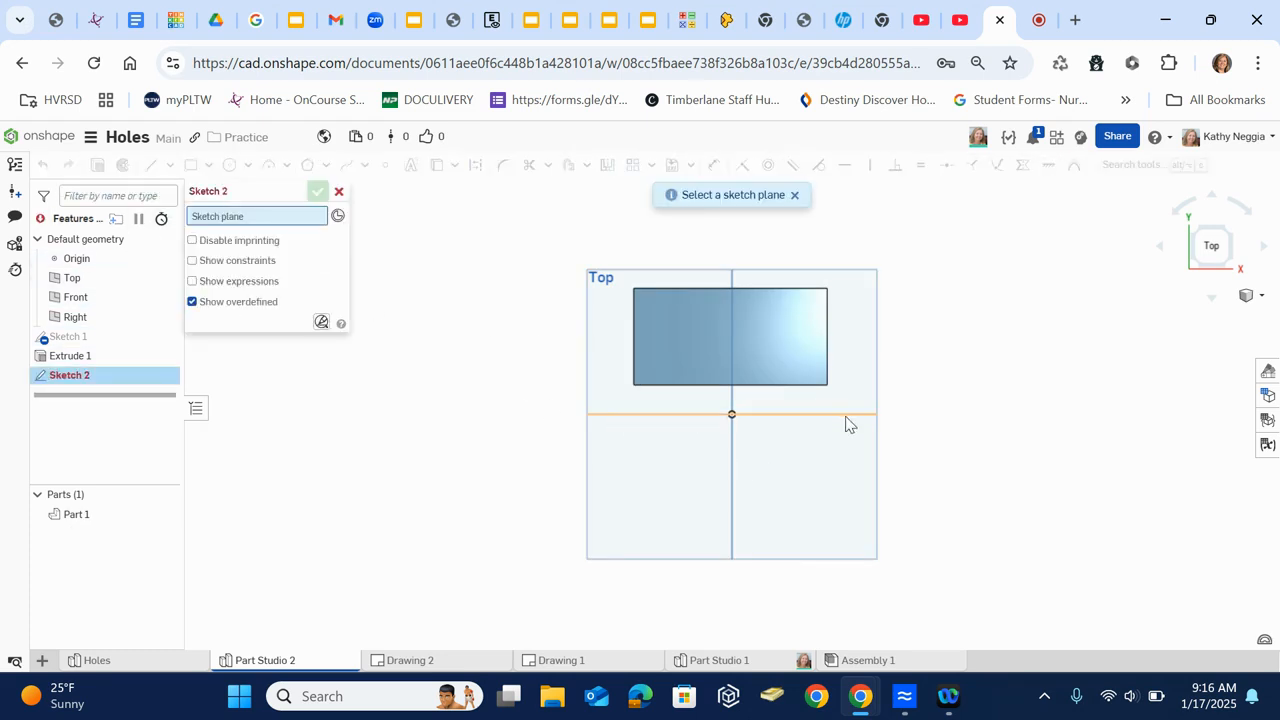
{"action": "left_click", "coordinate": [760, 336]}
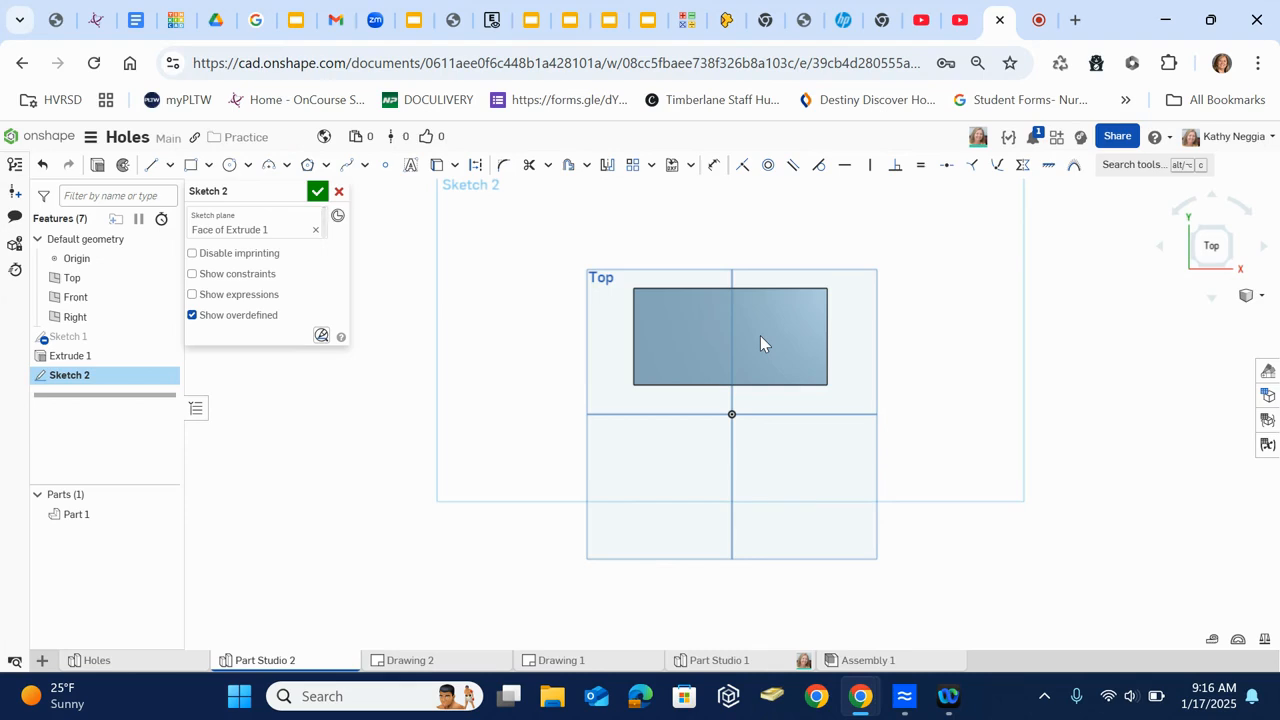
{"action": "left_click", "coordinate": [385, 166]}
{"action": "scroll", "coordinate": [677, 336], "scroll_direction": "down", "scroll_amount": 2}
{"action": "scroll", "coordinate": [677, 336], "scroll_direction": "up", "scroll_amount": 5}
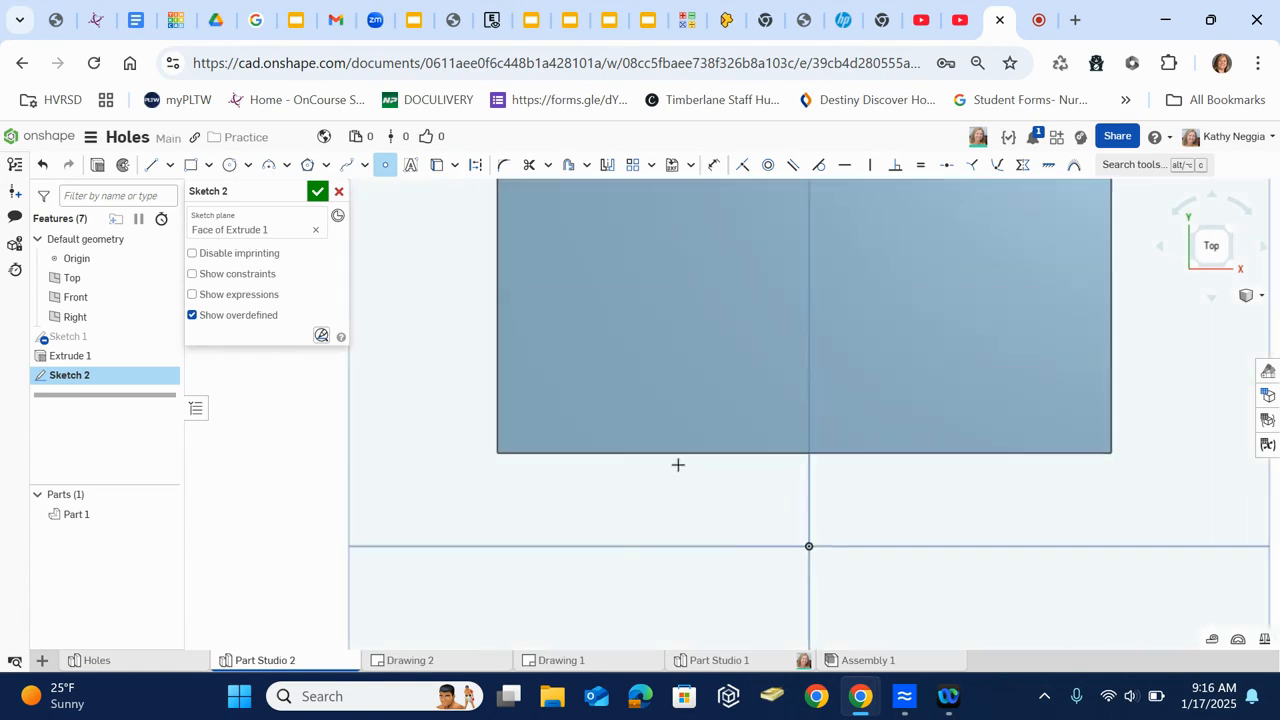
{"action": "middle_click_drag", "start_coordinate": [678, 465], "coordinate": [662, 534]}
{"action": "left_click", "coordinate": [611, 364]}
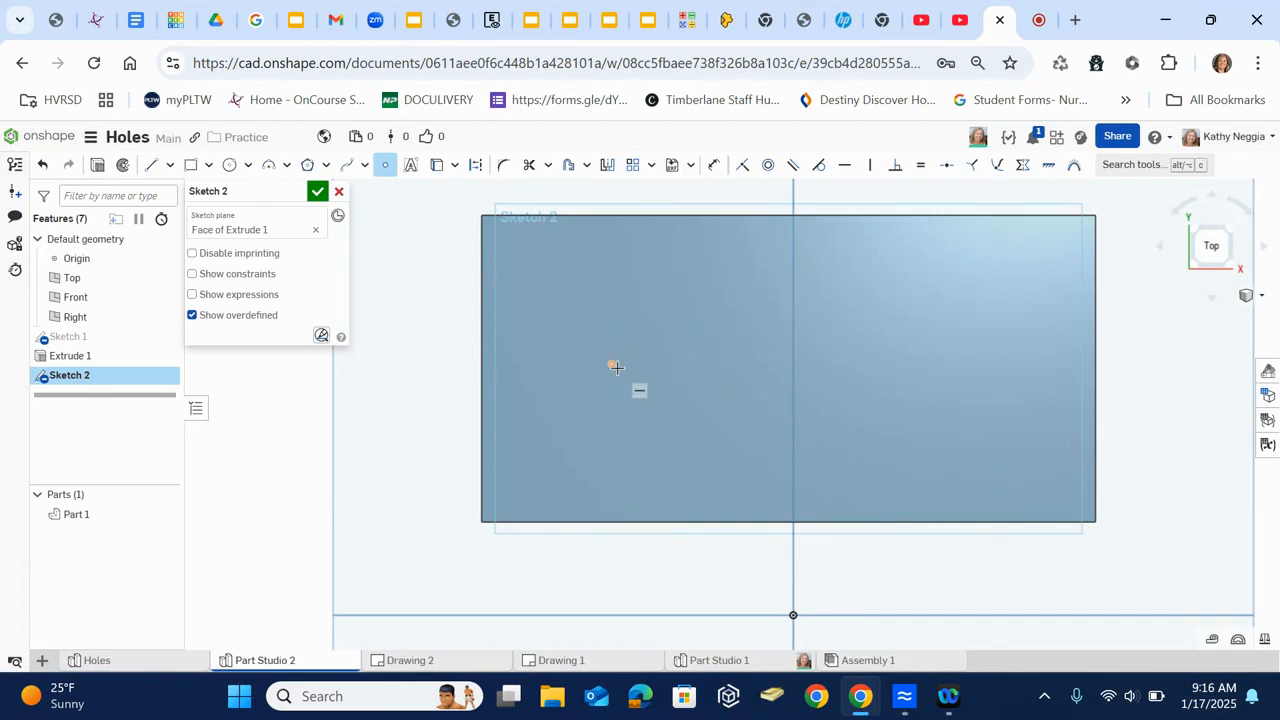
{"action": "left_click", "coordinate": [740, 364]}
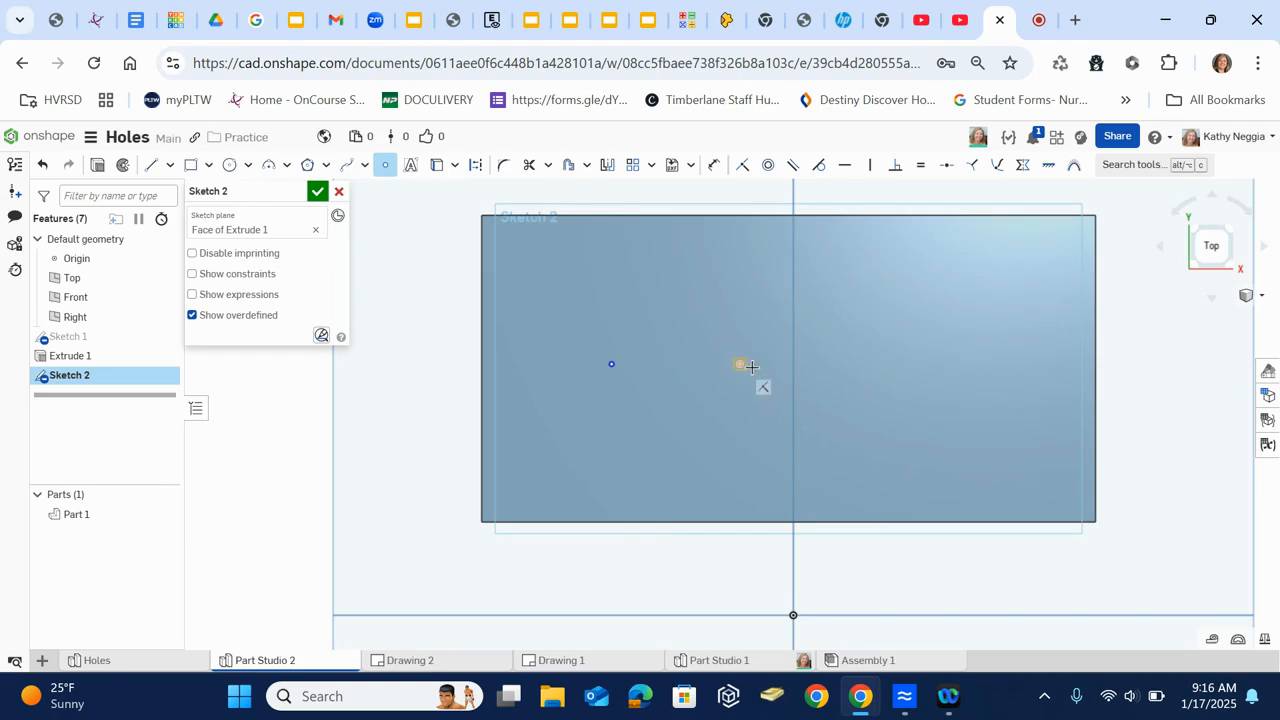
{"action": "left_click", "coordinate": [880, 364]}
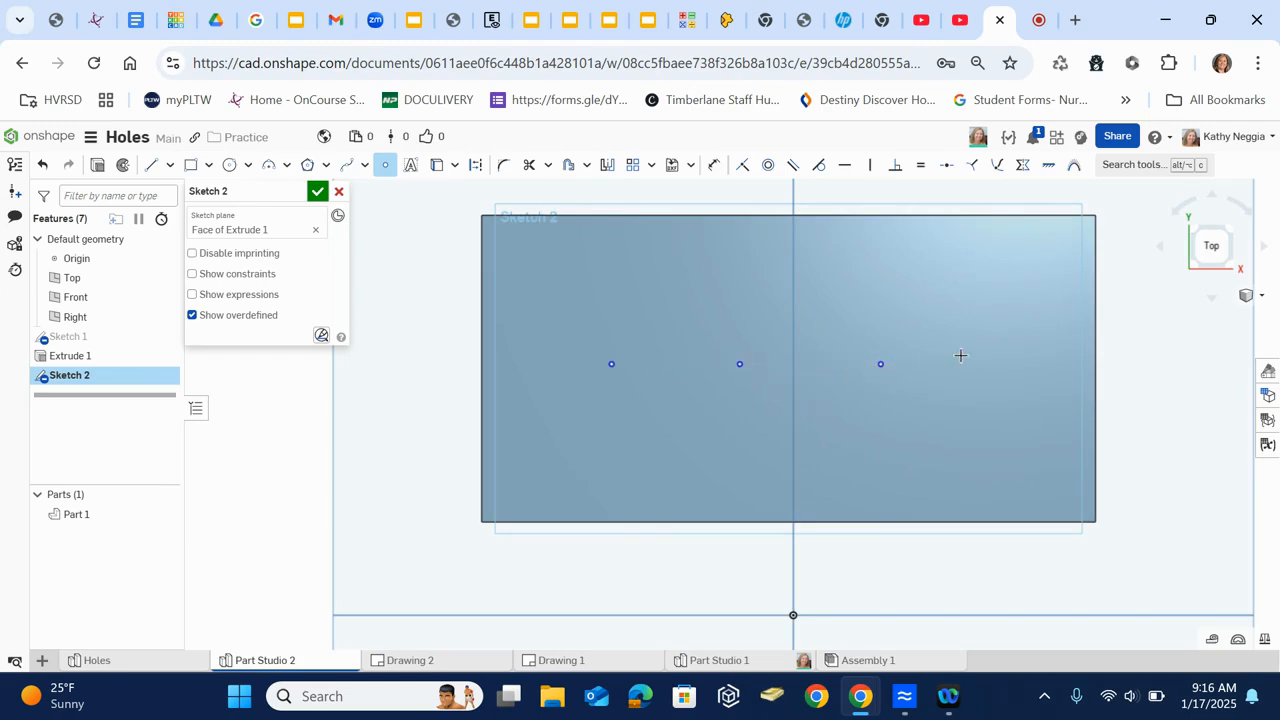
{"action": "left_click", "coordinate": [1019, 364]}
{"action": "key", "text": "Escape"}
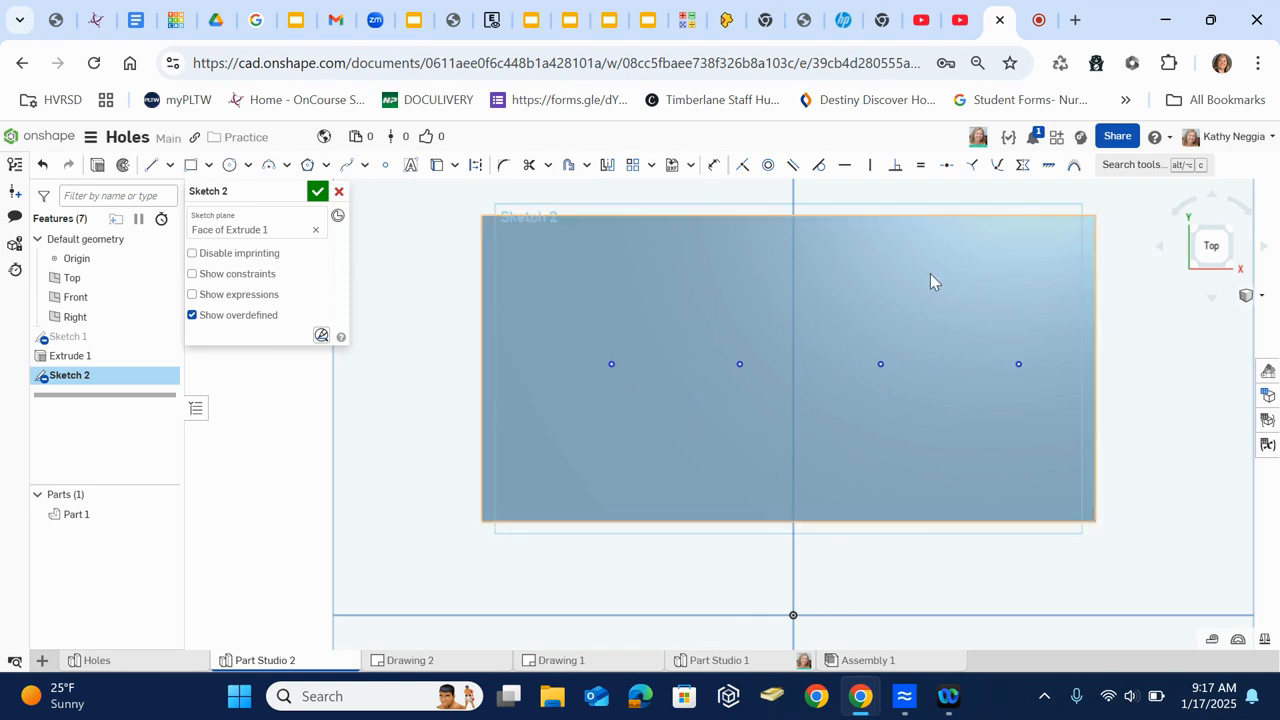
{"action": "left_click", "coordinate": [317, 191]}
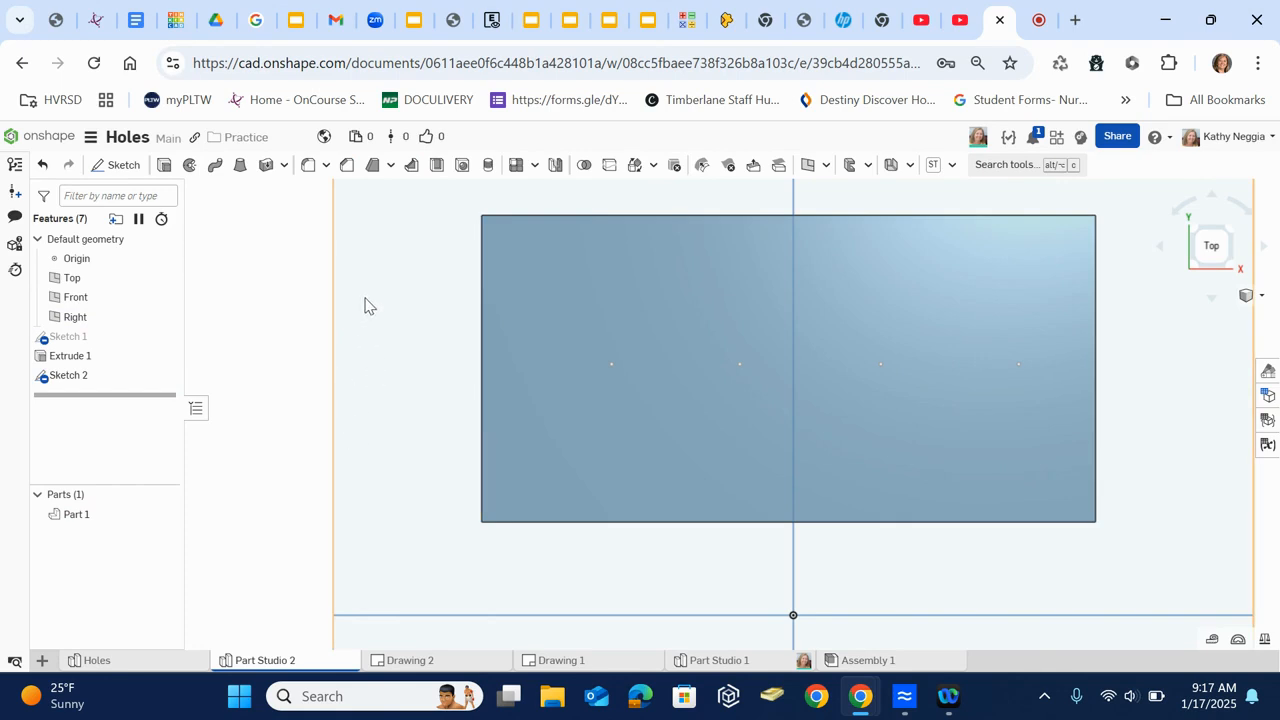
- Add a simple drilled 1/4 in hole at the leftmost sketch point with Through all termination
{"action": "left_click", "coordinate": [461, 167]}
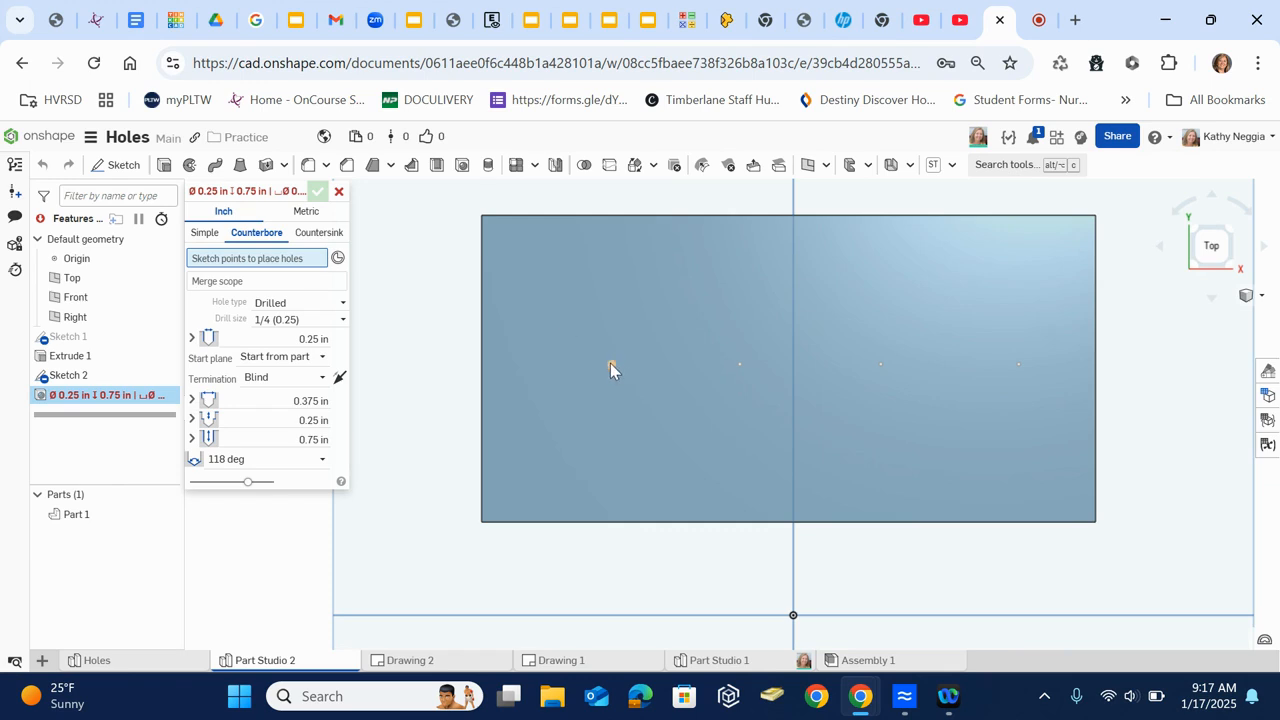
{"action": "left_click", "coordinate": [610, 365]}
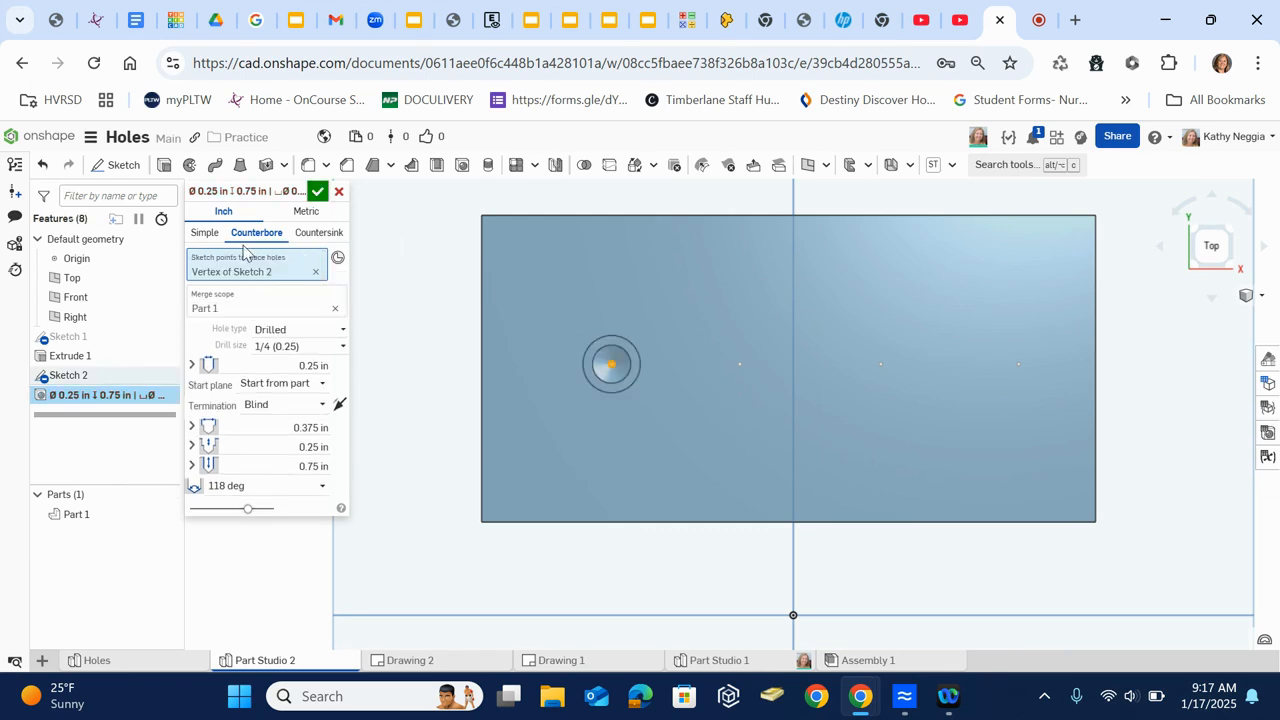
{"action": "left_click", "coordinate": [210, 234]}
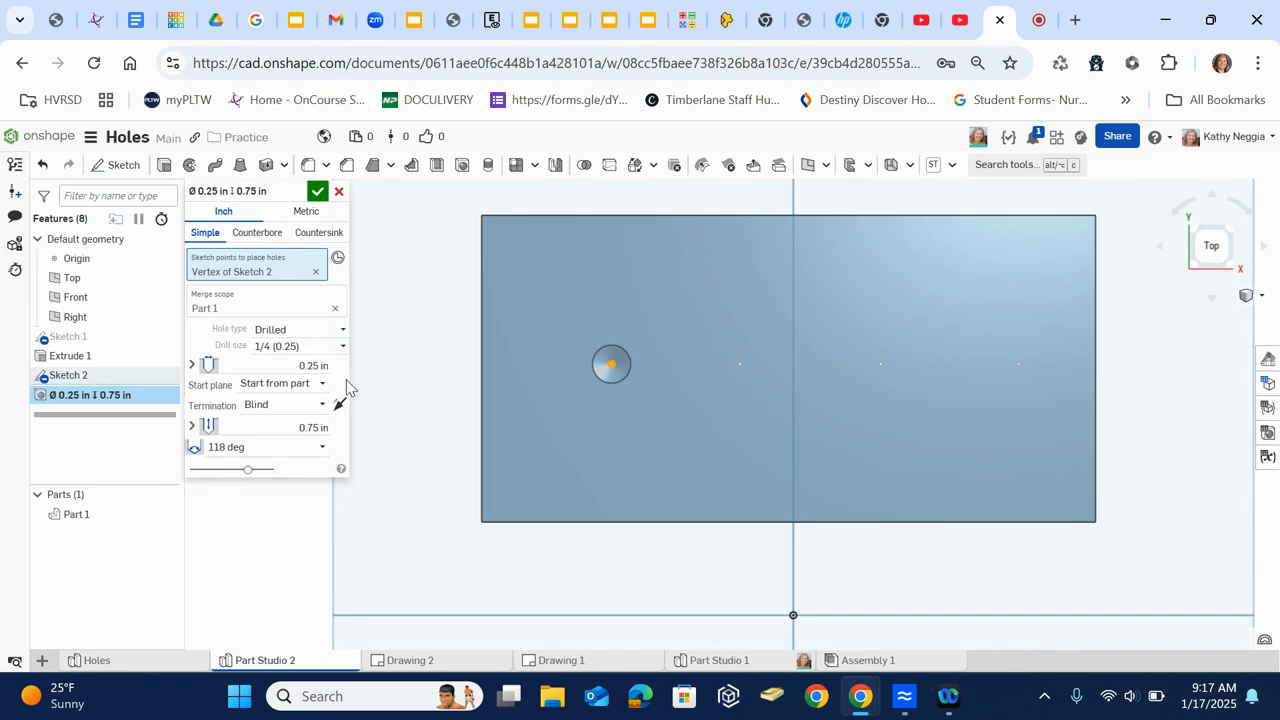
{"action": "left_click", "coordinate": [290, 408]}
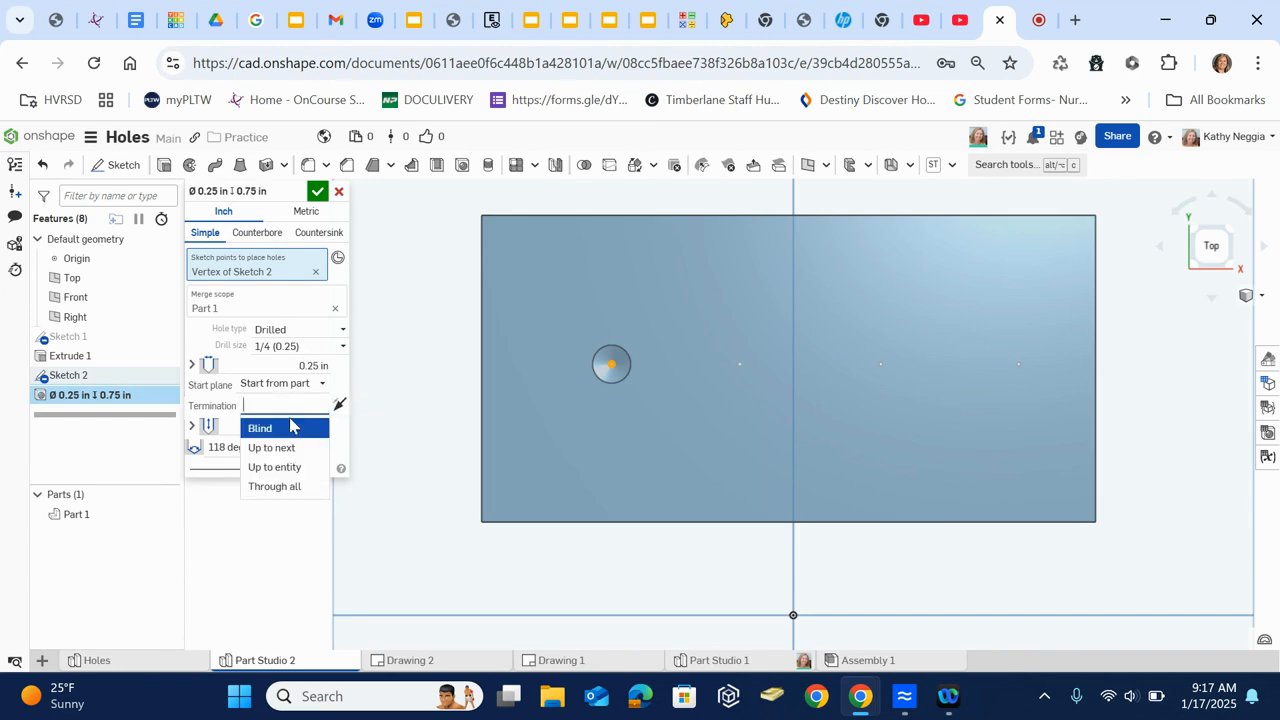
{"action": "left_click", "coordinate": [275, 487]}
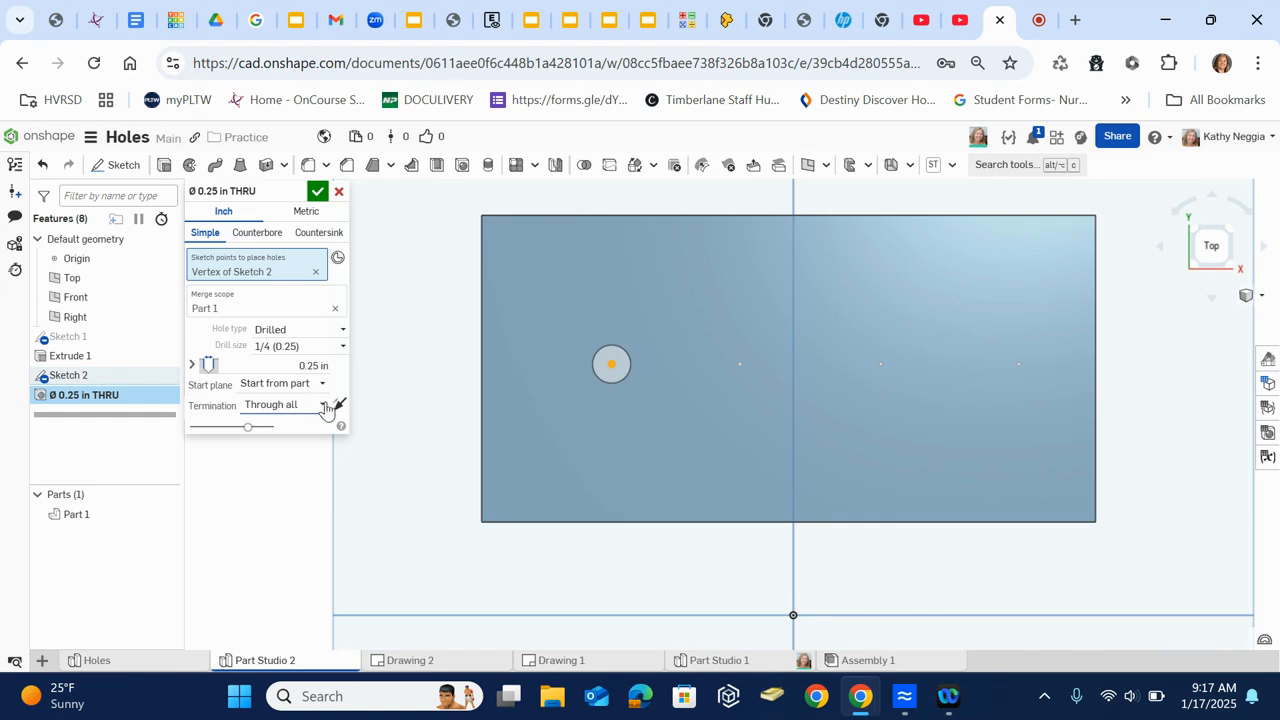
{"action": "left_click", "coordinate": [317, 191]}
- Edit the simple hole to use Blind termination with a depth of 0.75 in
{"action": "right_click_drag", "start_coordinate": [423, 441], "coordinate": [400, 425]}
{"action": "left_click", "coordinate": [90, 397]}
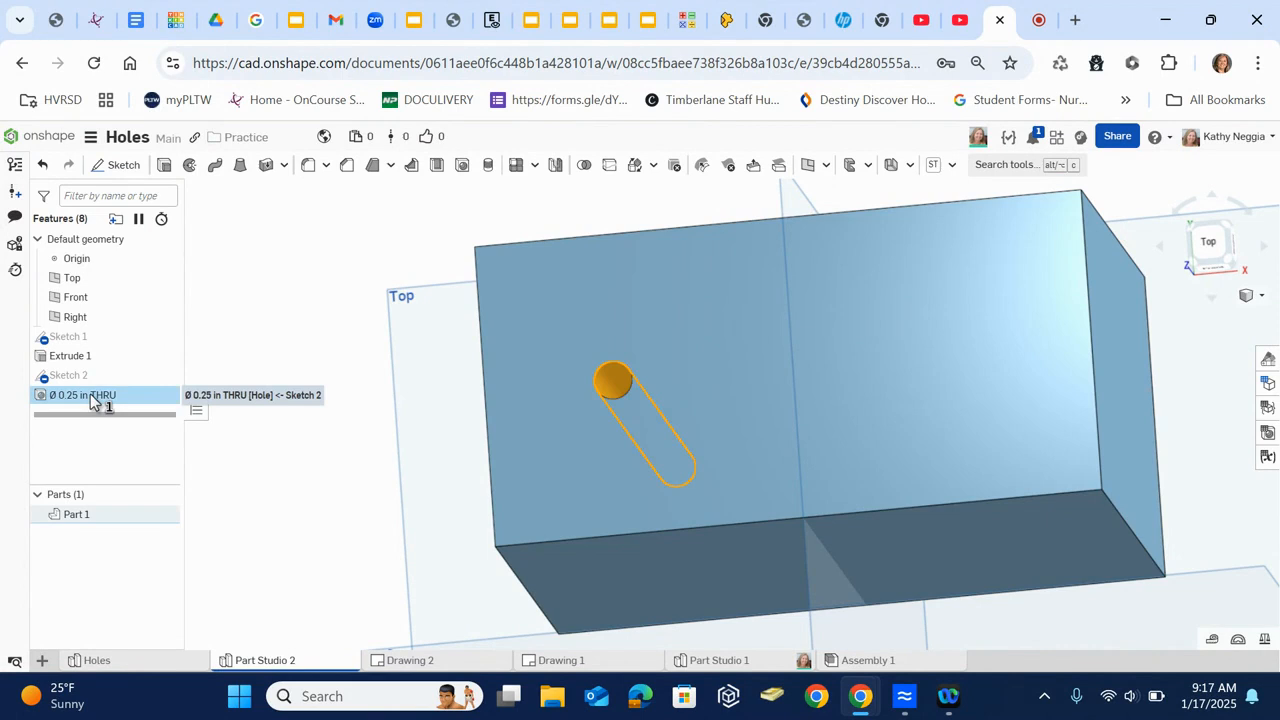
{"action": "double_click", "coordinate": [90, 397]}
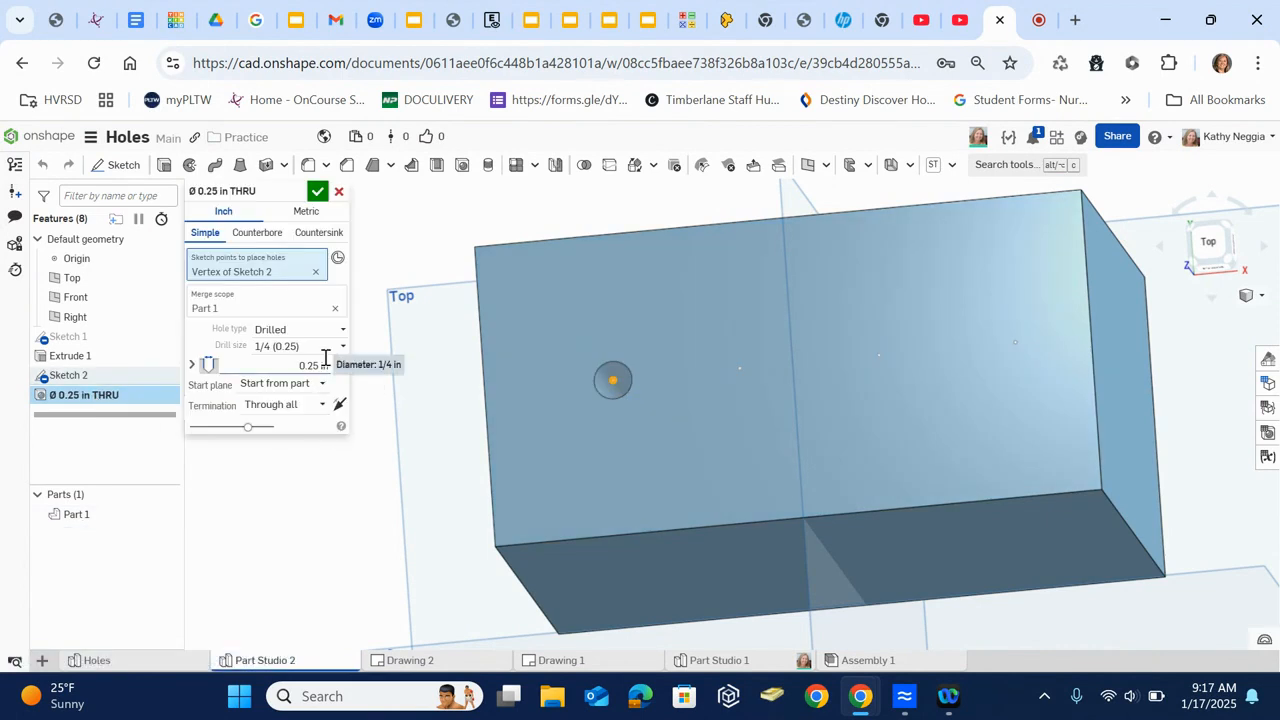
{"action": "left_click", "coordinate": [326, 404]}
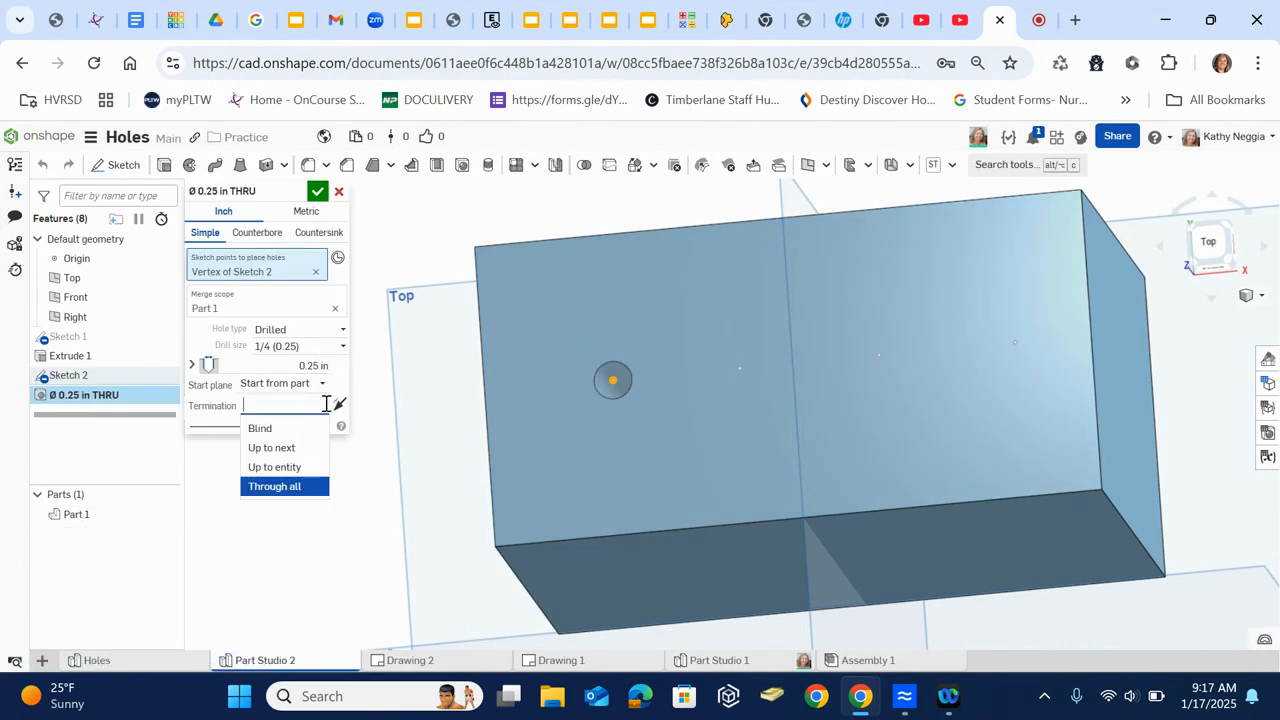
{"action": "left_click", "coordinate": [300, 429]}
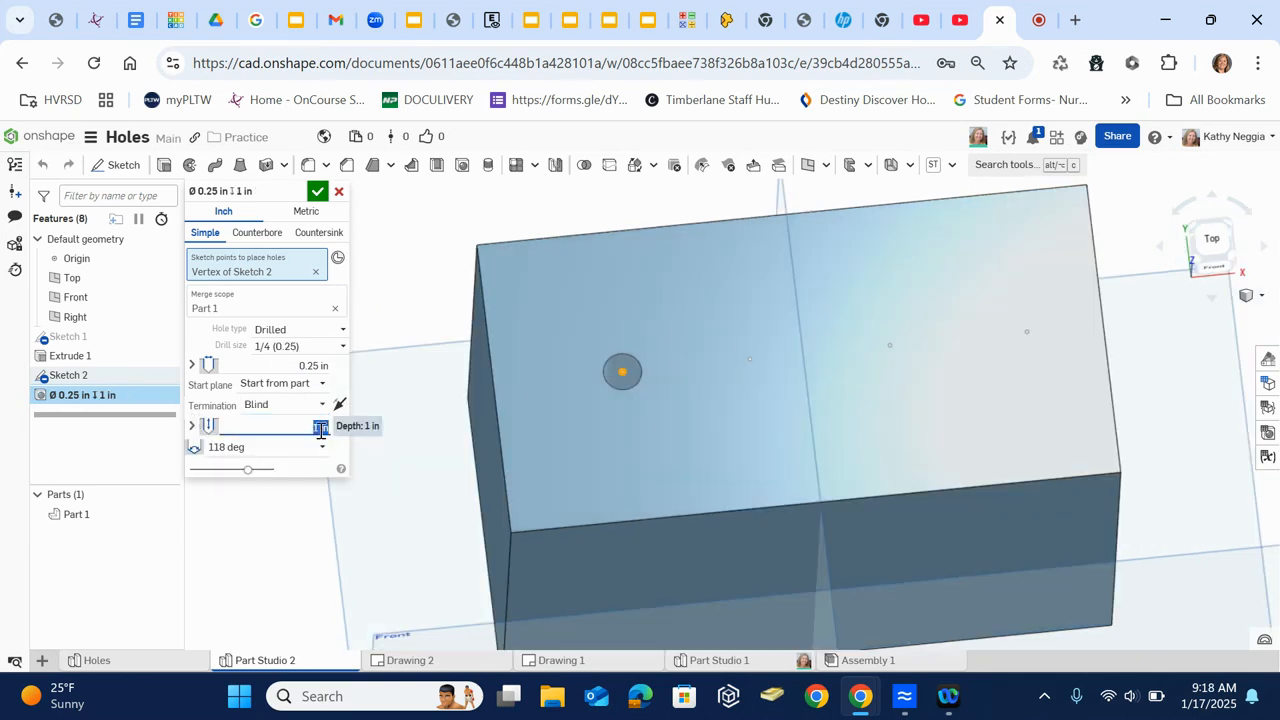
{"action": "key", "text": "Return"}
{"action": "left_click", "coordinate": [317, 191]}
- Hide the default planes and show the block from the Top view
{"action": "right_click_drag", "start_coordinate": [556, 355], "coordinate": [662, 463]}
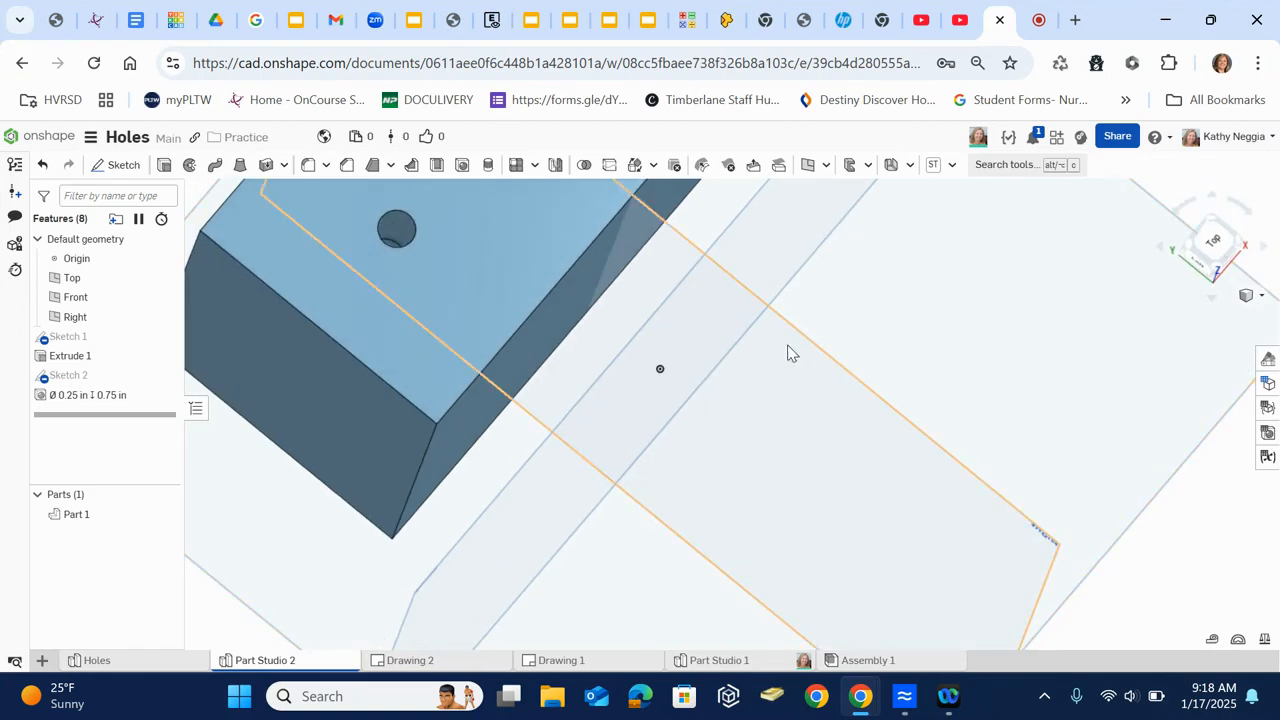
{"action": "left_click", "coordinate": [1262, 296]}
{"action": "left_click", "coordinate": [1174, 314]}
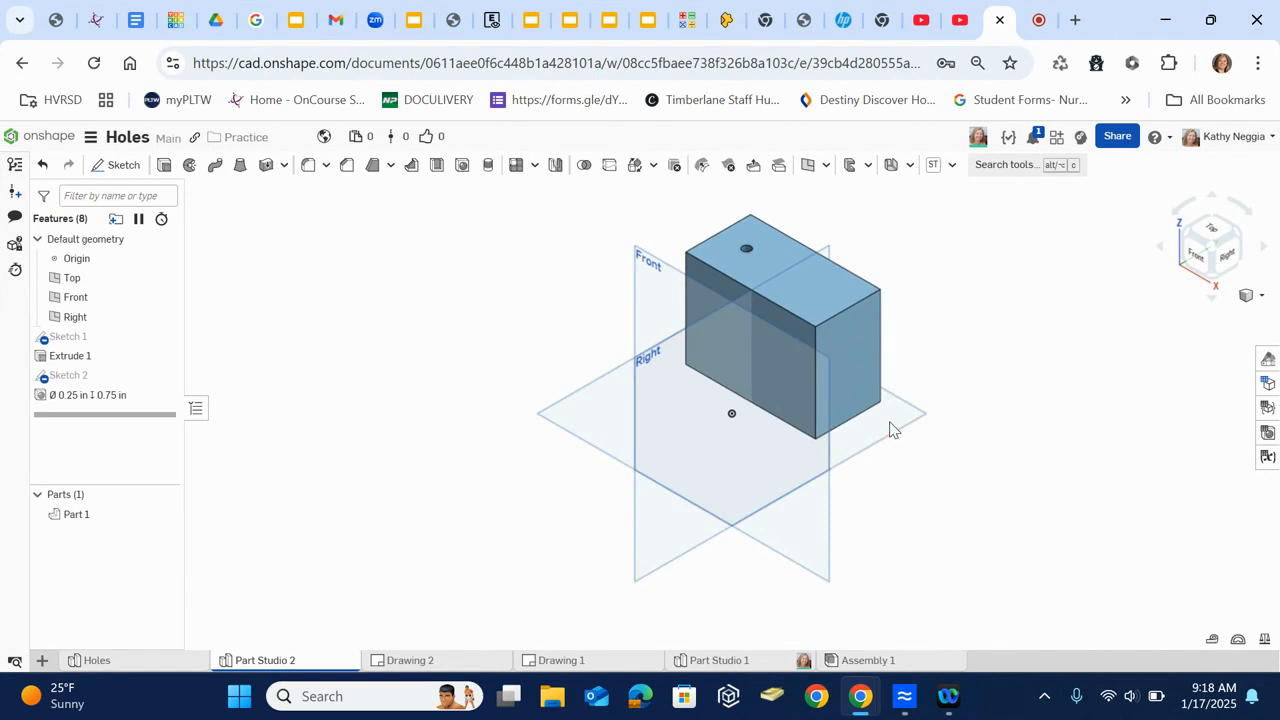
{"action": "middle_click_drag", "start_coordinate": [889, 428], "coordinate": [813, 520]}
{"action": "key", "text": "p"}
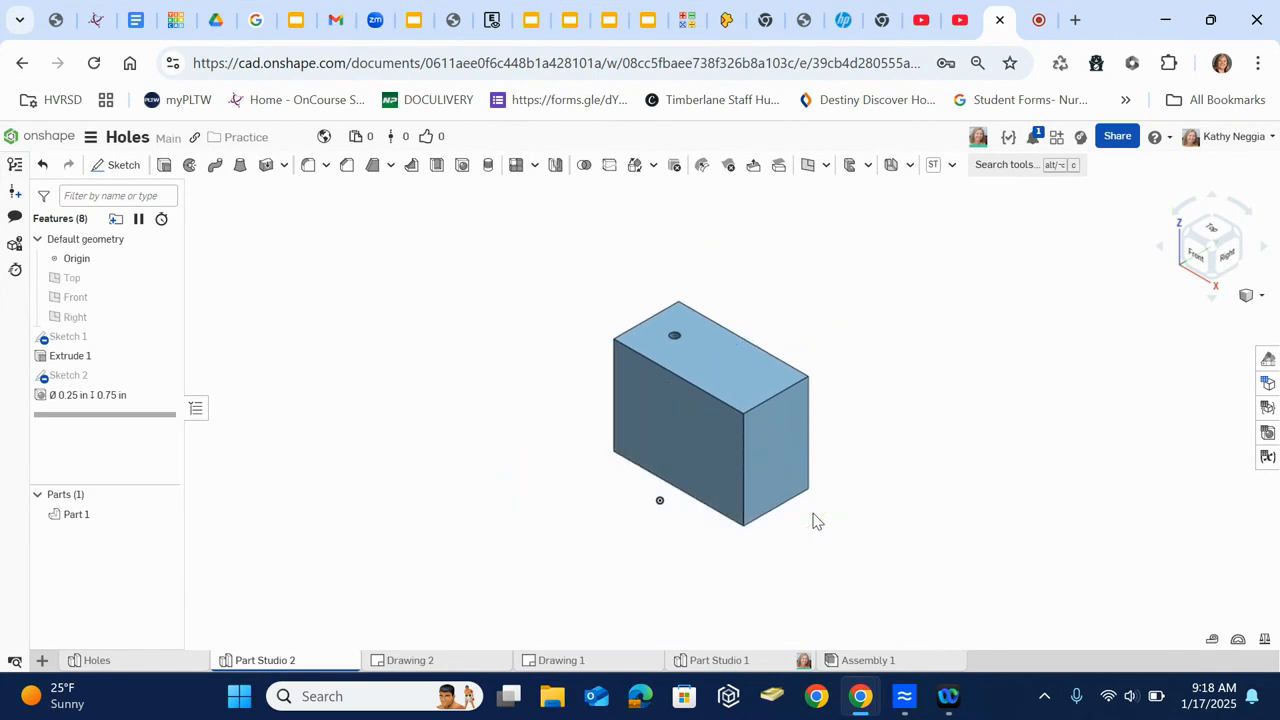
{"action": "scroll", "coordinate": [730, 475], "scroll_direction": "down", "scroll_amount": 3}
{"action": "scroll", "coordinate": [737, 471], "scroll_direction": "up", "scroll_amount": 6}
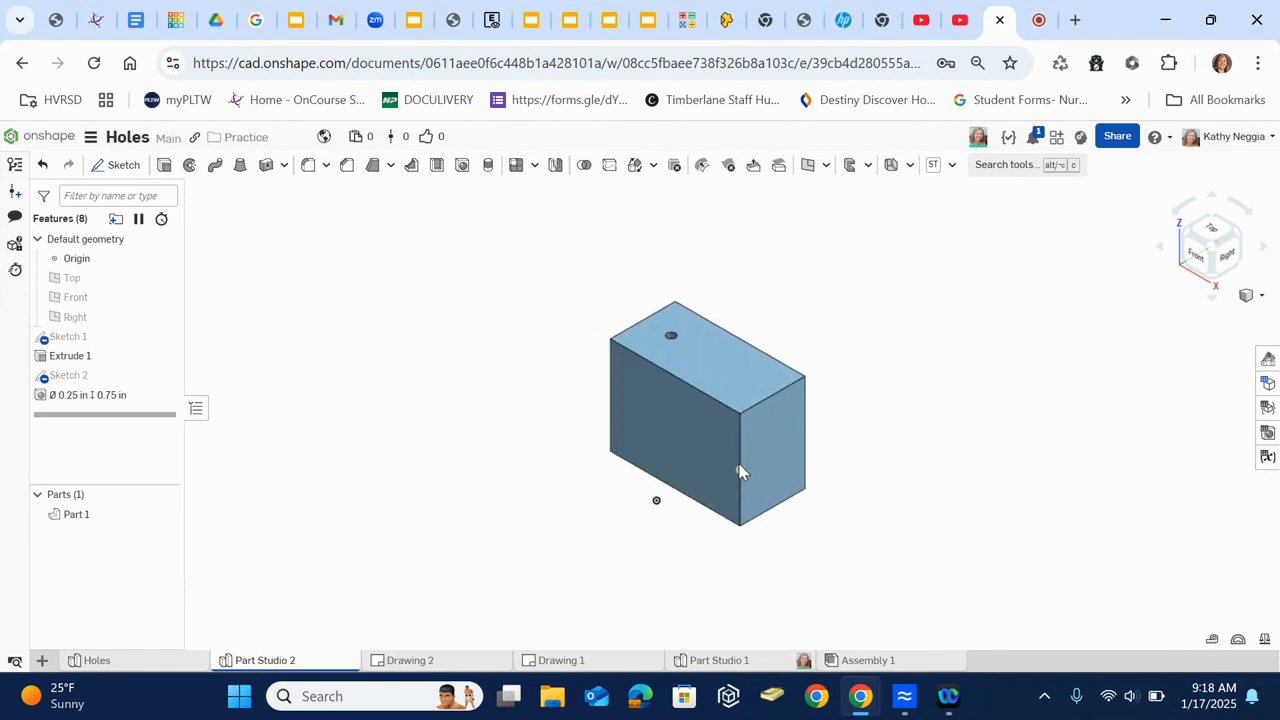
{"action": "left_click", "coordinate": [1208, 238]}
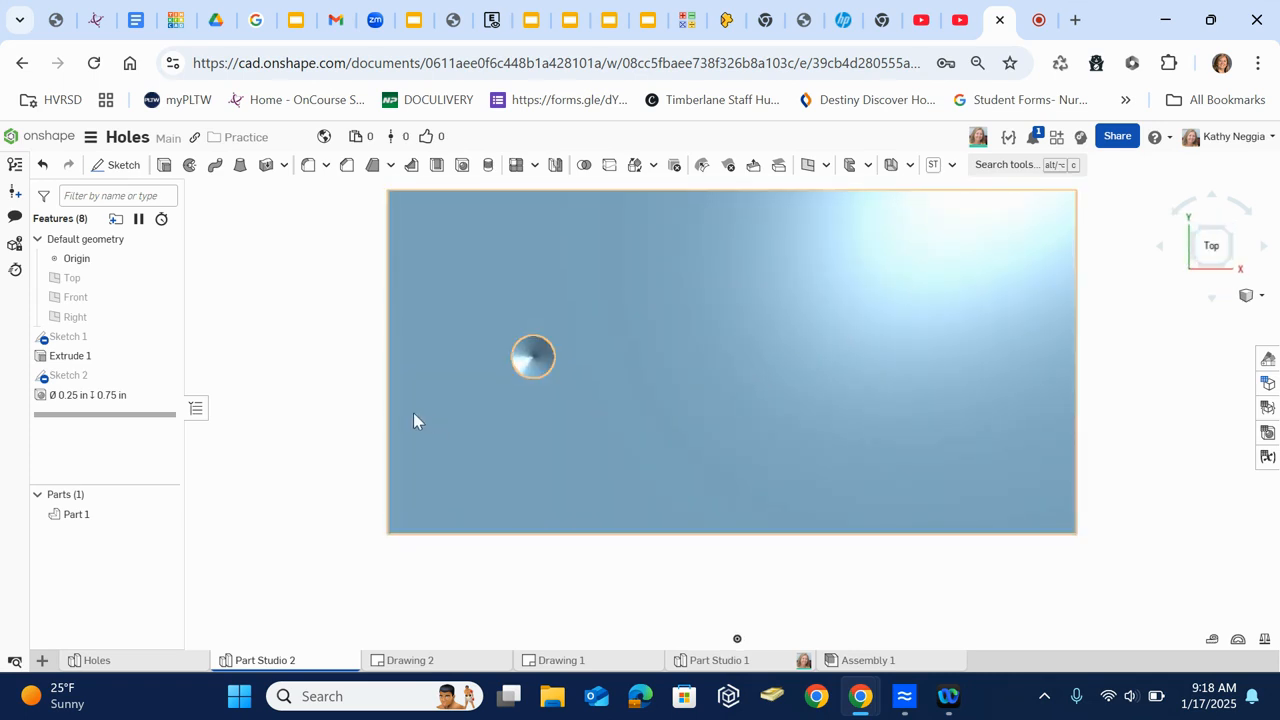
- Show the hole-point sketch and add a counterbore drilled 1/4 in hole at the second point with Blind termination, 0.75 in deep
{"action": "left_click", "coordinate": [164, 377]}
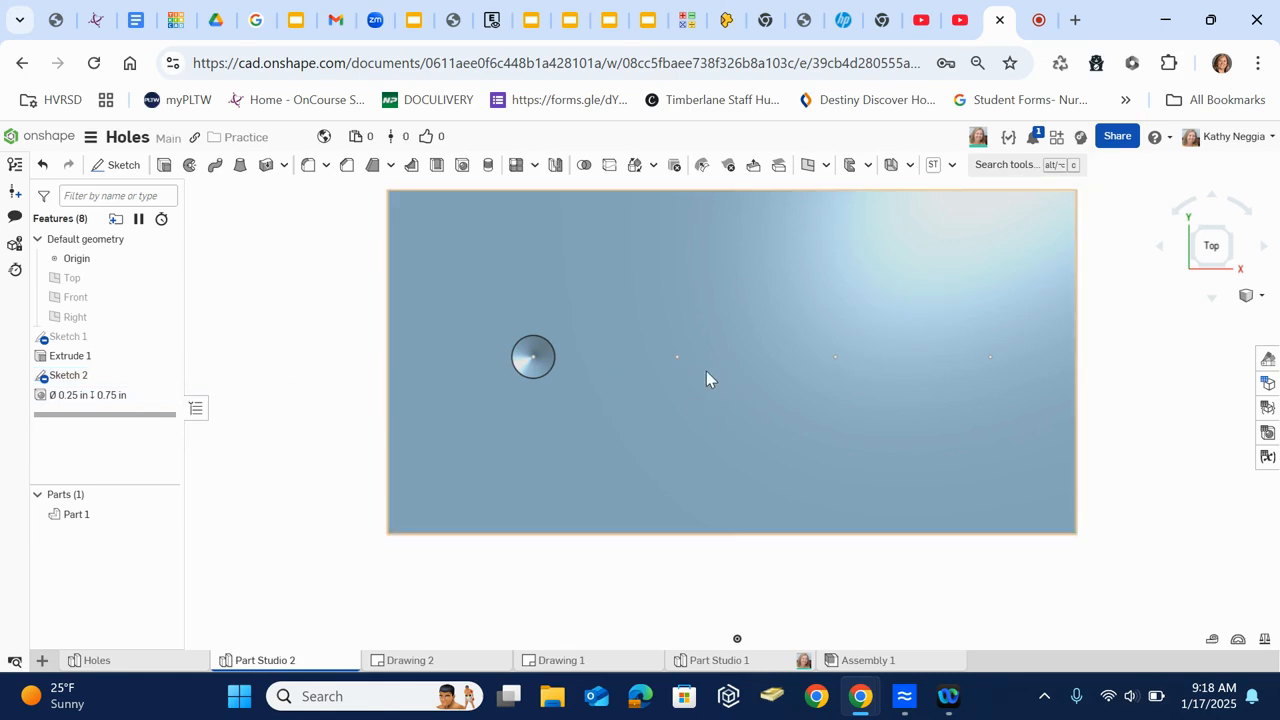
{"action": "left_click", "coordinate": [677, 357]}
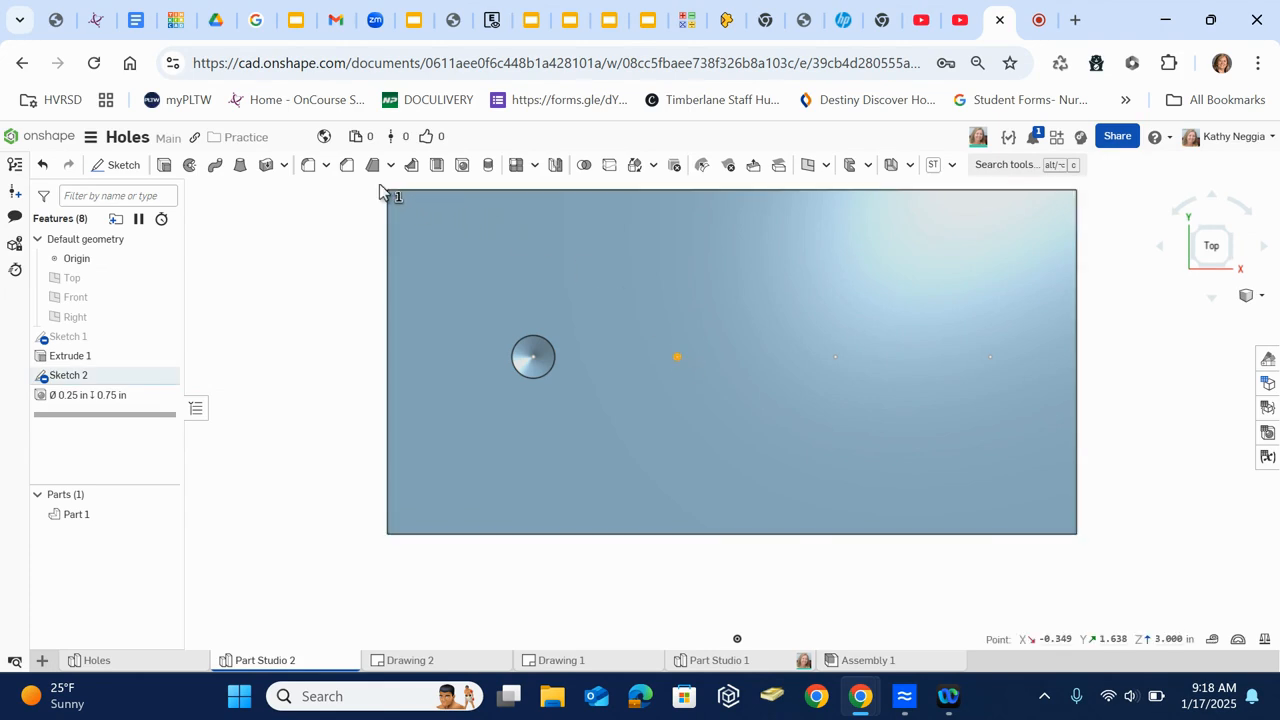
{"action": "left_click", "coordinate": [463, 166]}
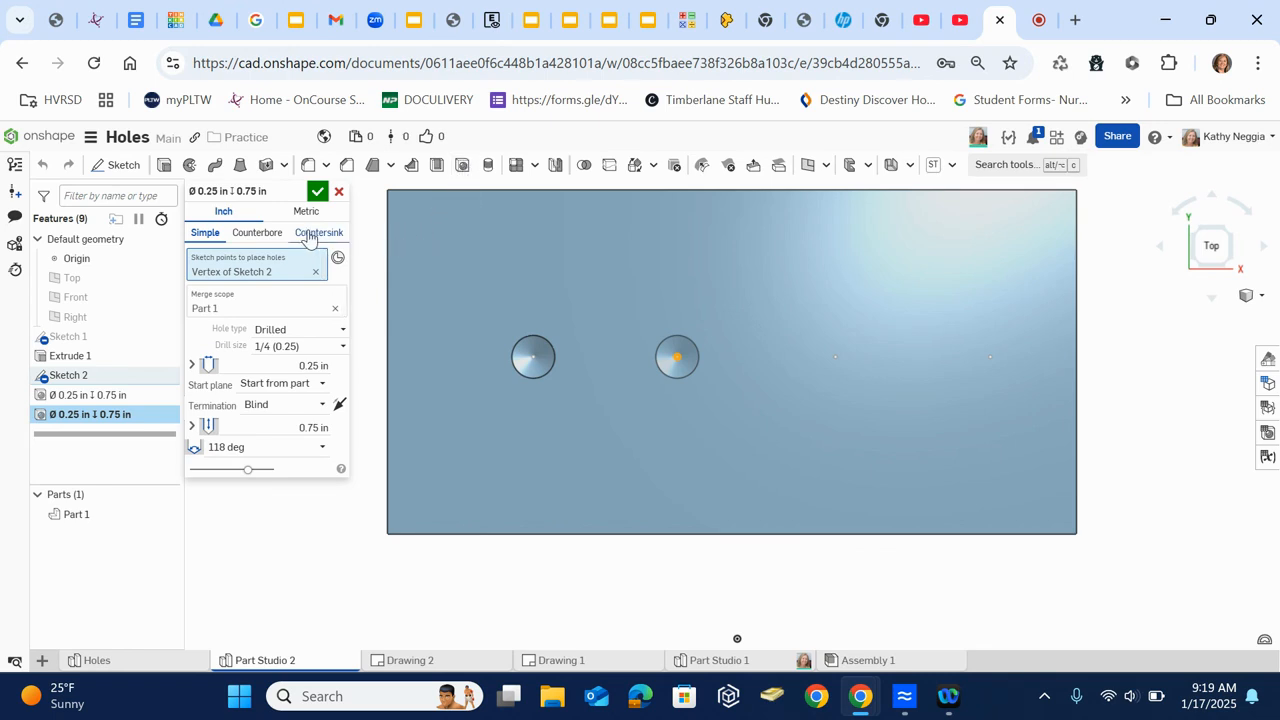
{"action": "left_click", "coordinate": [272, 234]}
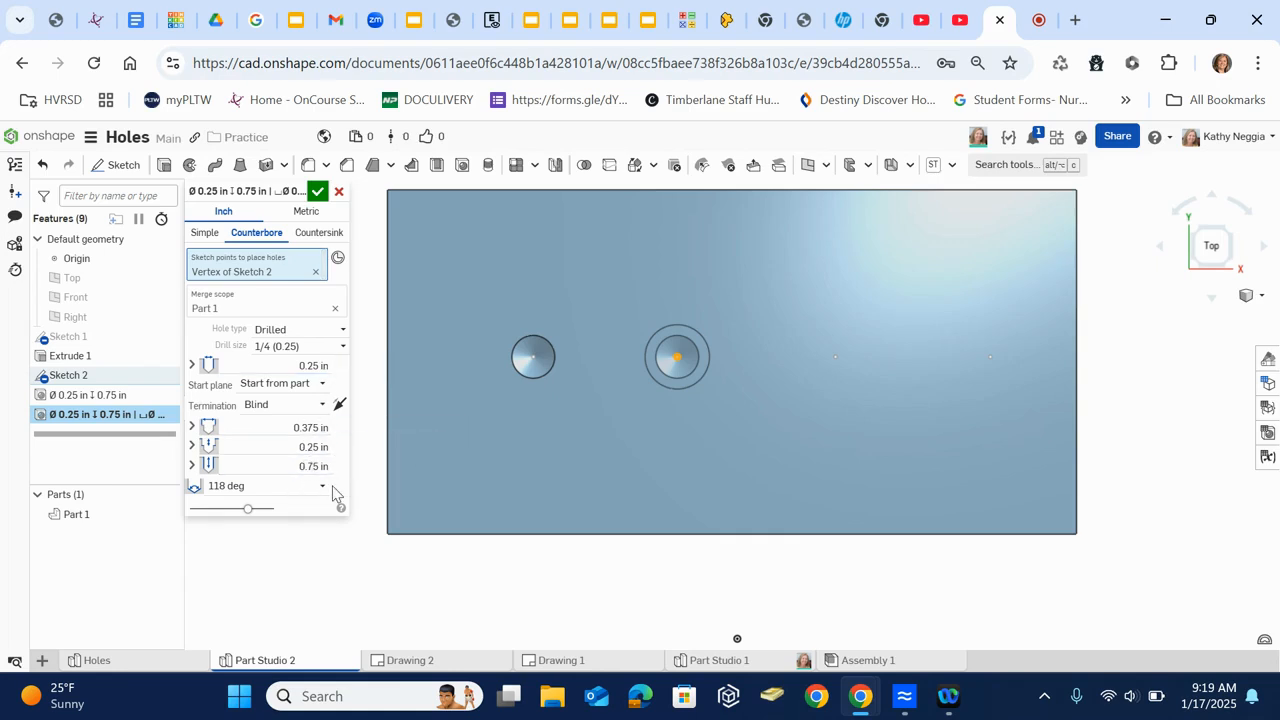
{"action": "left_click", "coordinate": [317, 191]}
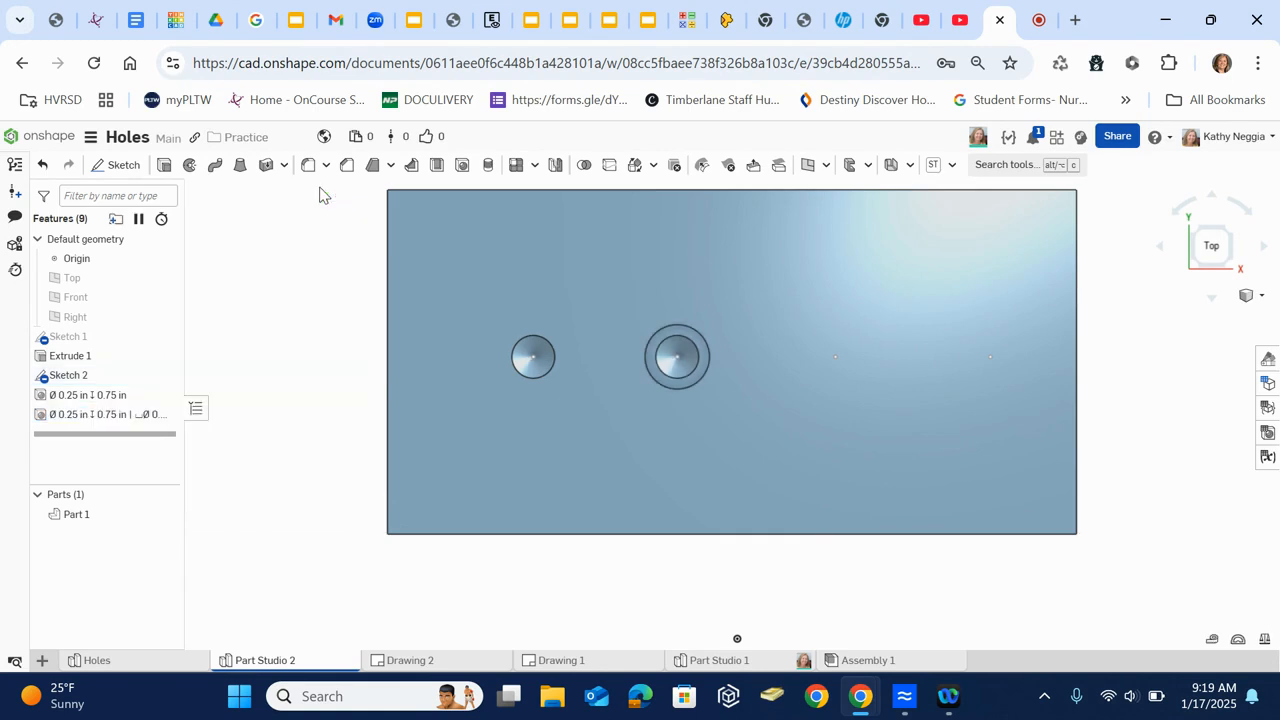
- Edit the counterbore hole to use Through all termination
{"action": "right_click_drag", "start_coordinate": [280, 470], "coordinate": [237, 447]}
{"action": "double_click", "coordinate": [72, 416]}
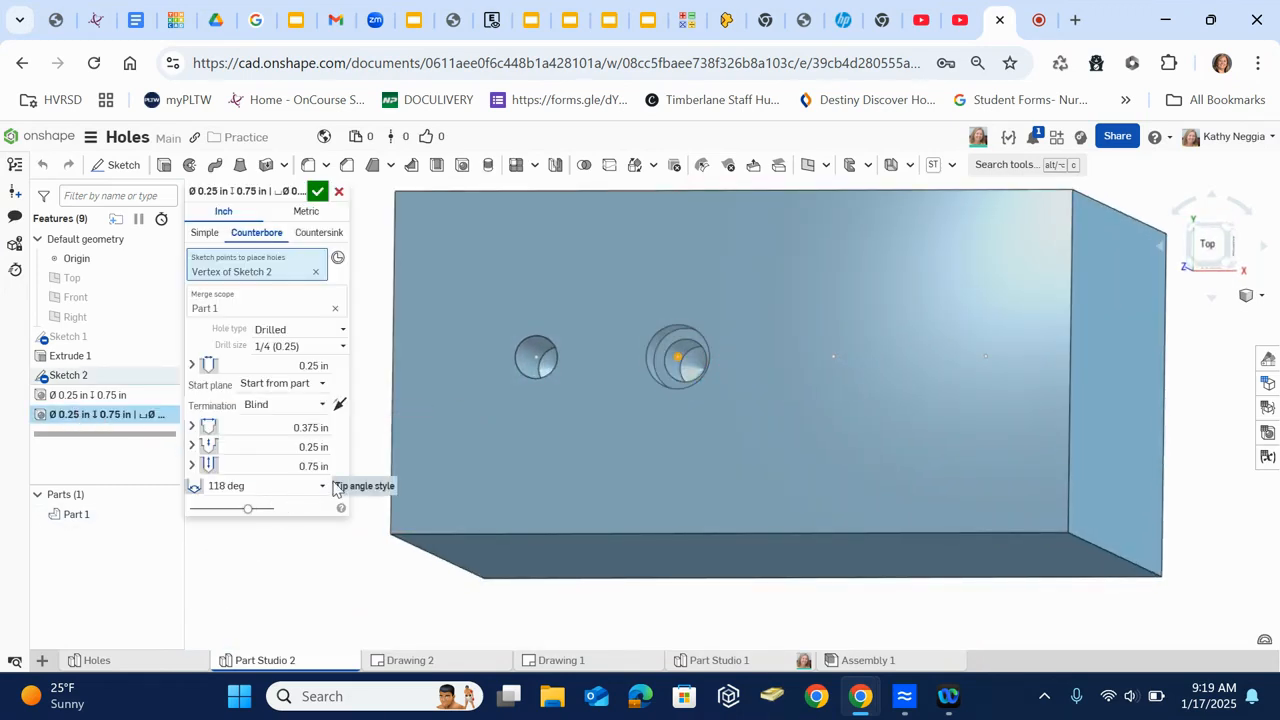
{"action": "left_click", "coordinate": [320, 405]}
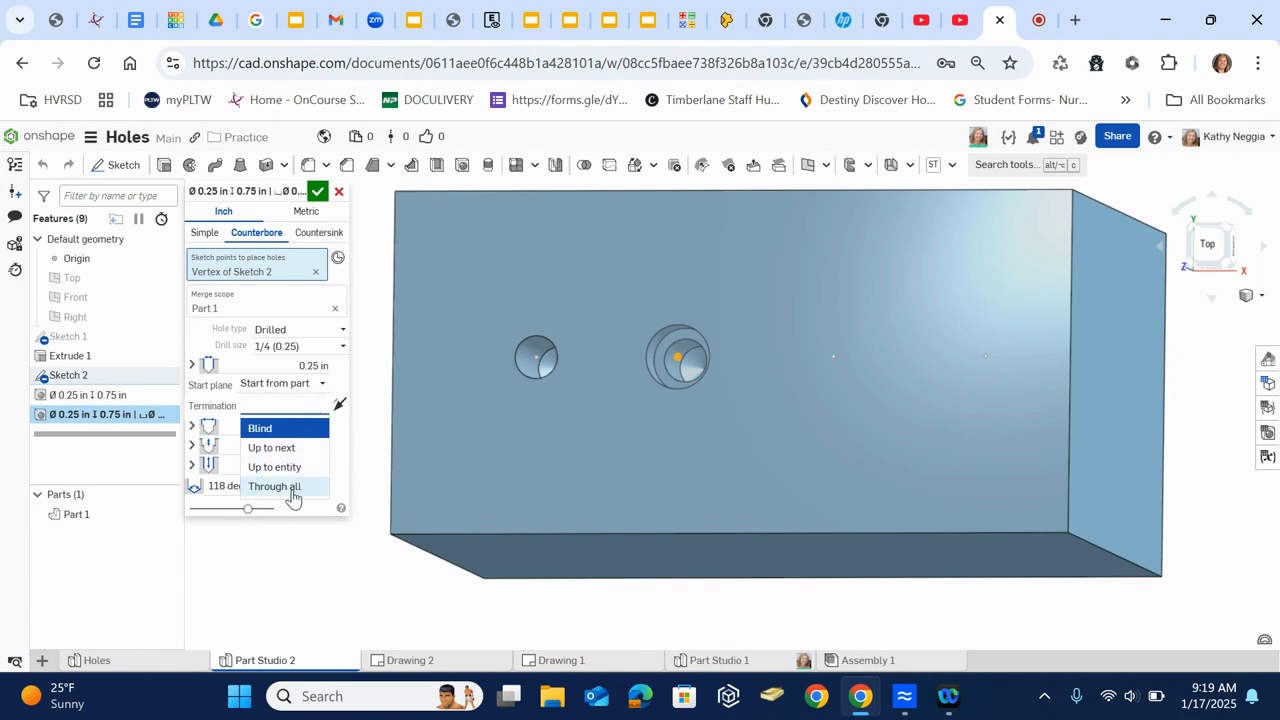
{"action": "left_click", "coordinate": [290, 487]}
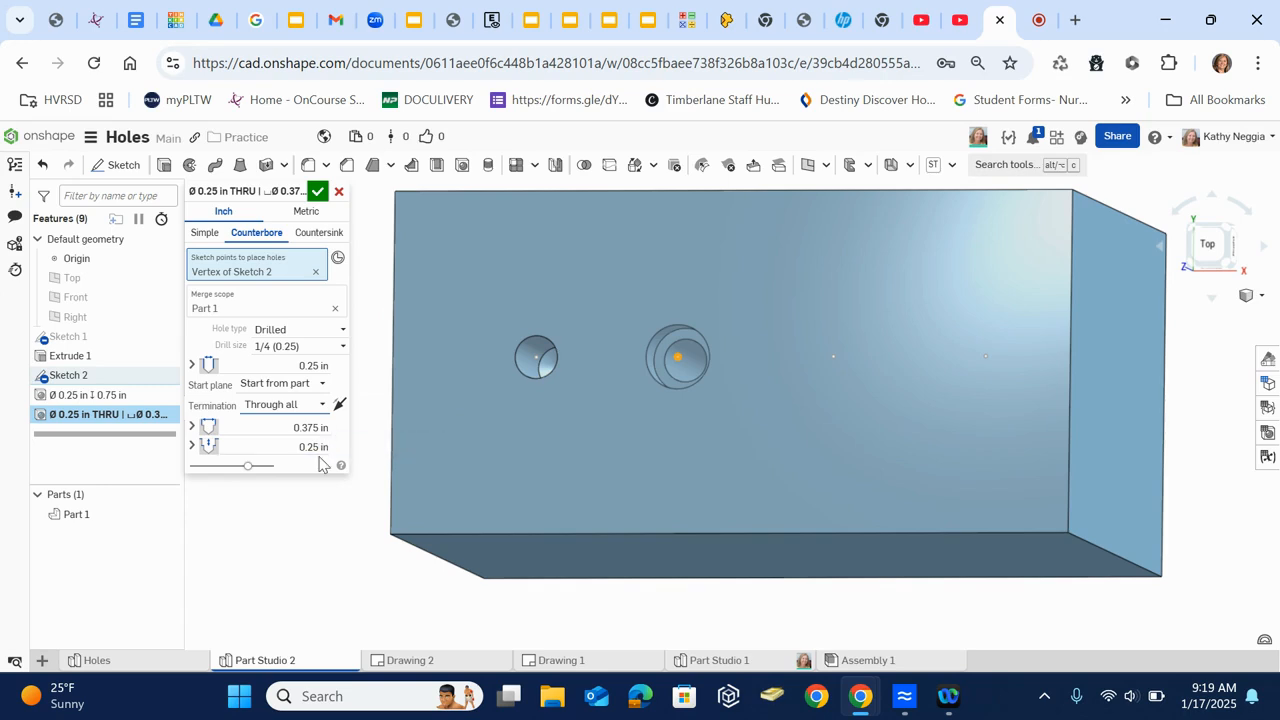
{"action": "left_click", "coordinate": [317, 191]}
{"action": "mouse_move", "coordinate": [600, 404]}
{"action": "right_mouse_down"}
{"action": "mouse_move", "coordinate": [627, 407]}
{"action": "mouse_move", "coordinate": [607, 418]}
{"action": "mouse_move", "coordinate": [589, 317]}
{"action": "mouse_move", "coordinate": [557, 246]}
{"action": "mouse_move", "coordinate": [588, 420]}
{"action": "right_mouse_up"}
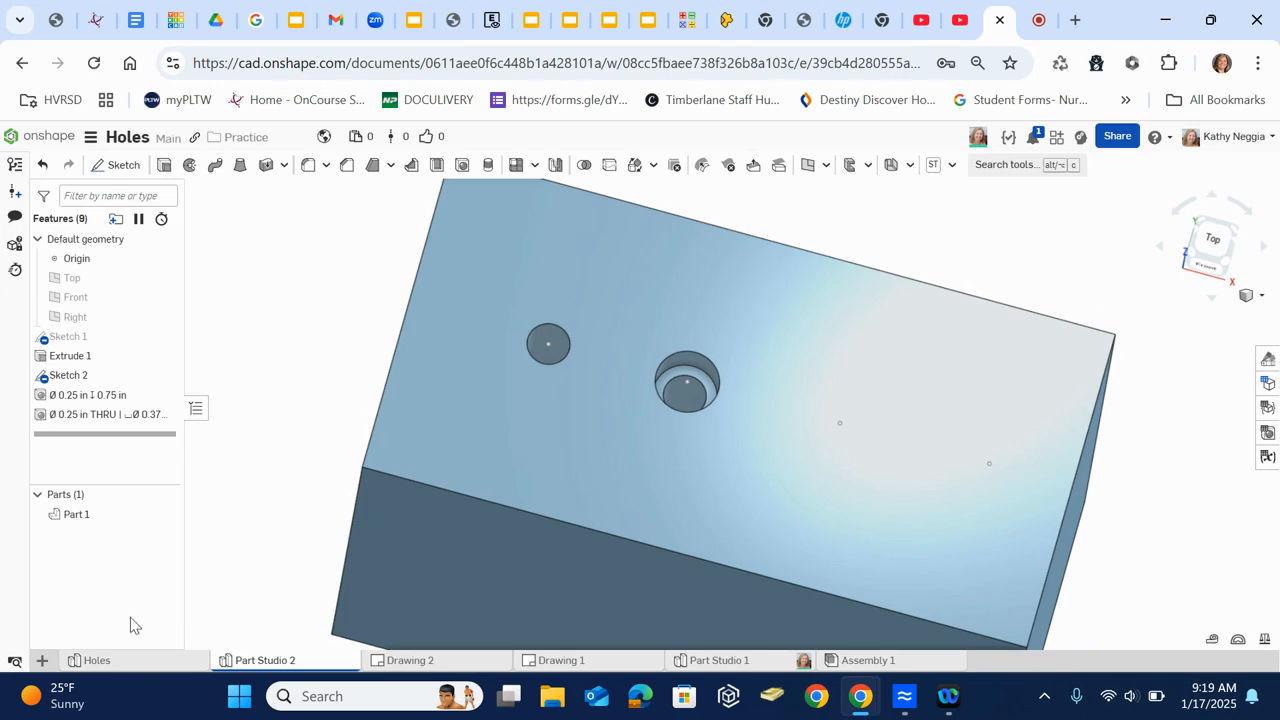
- Create a drawing from the TMS 2023-2024 INCH Title Block template with no views
{"action": "left_click", "coordinate": [42, 660]}
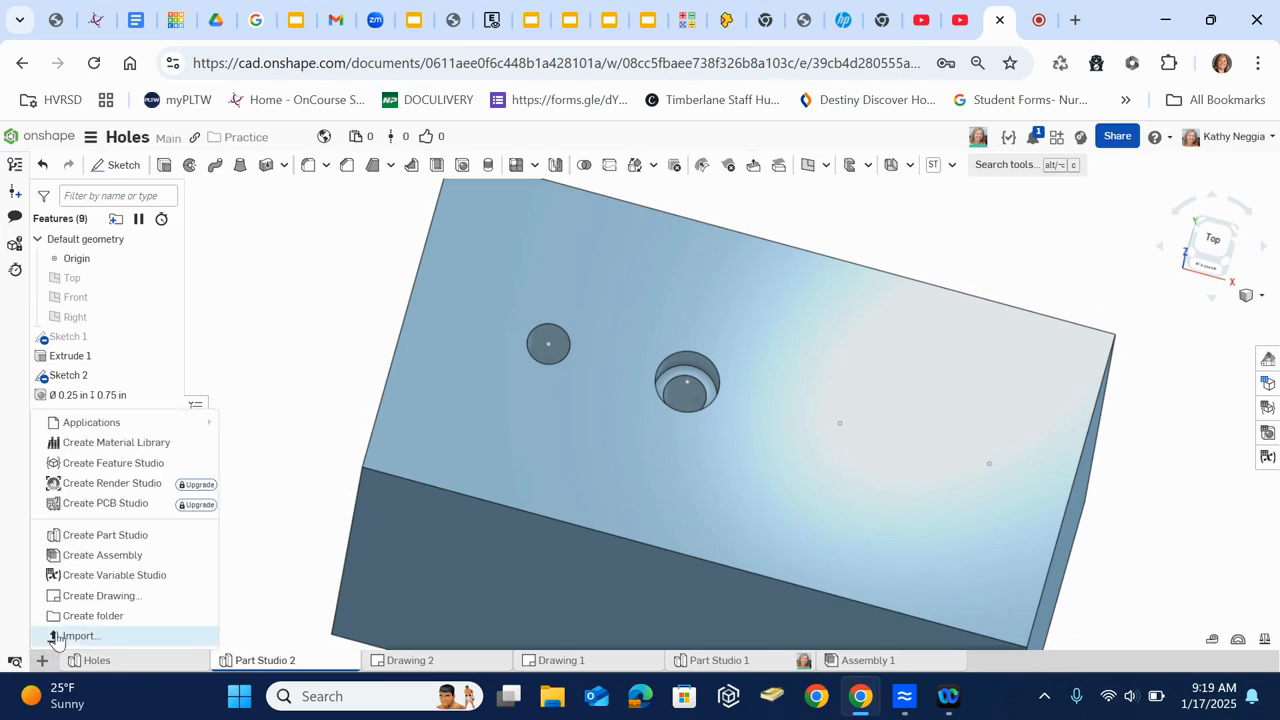
{"action": "left_click", "coordinate": [79, 595]}
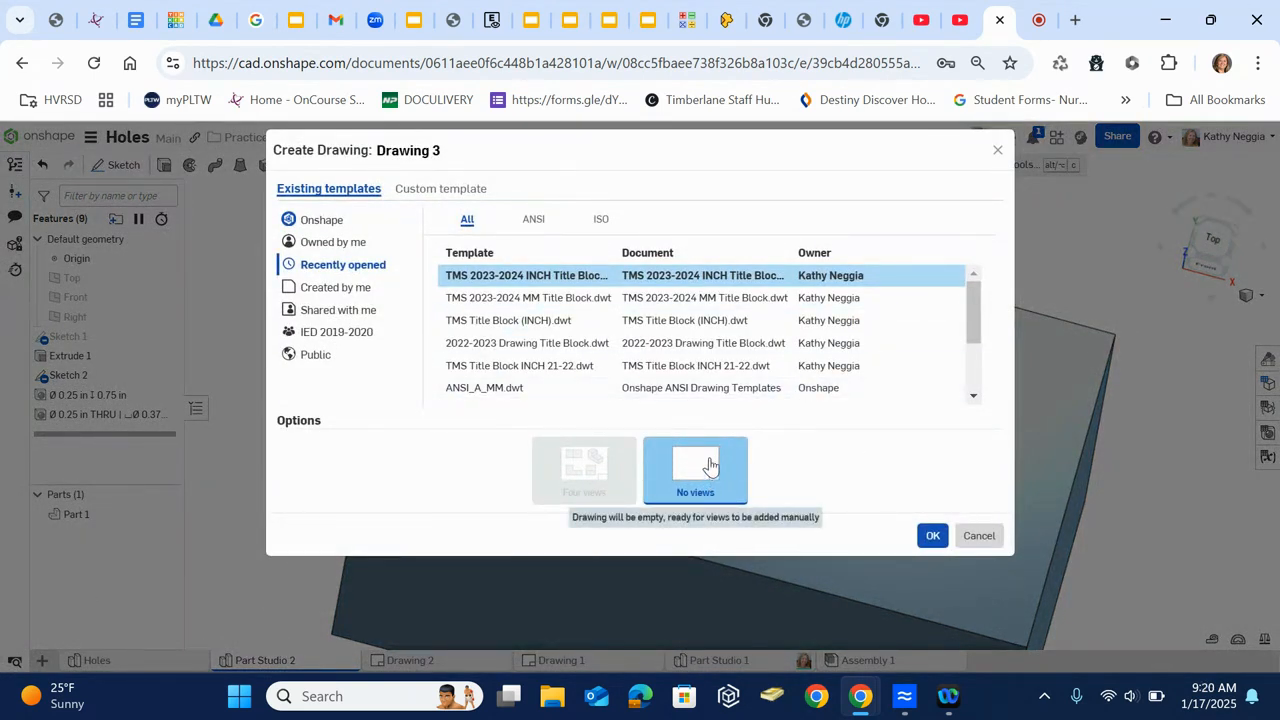
{"action": "left_click", "coordinate": [934, 540]}
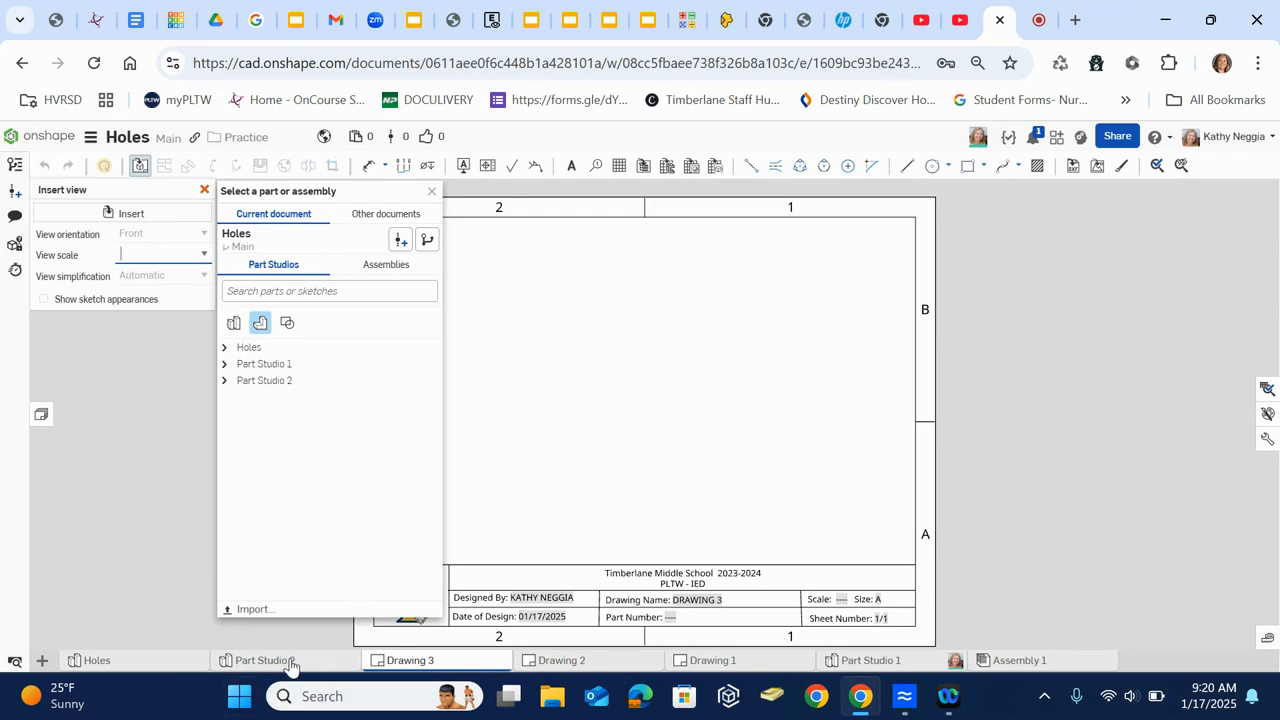
- Insert a front view of Part 1 from Part Studio 2 in the sheet's lower left area
{"action": "mouse_move", "coordinate": [265, 663]}
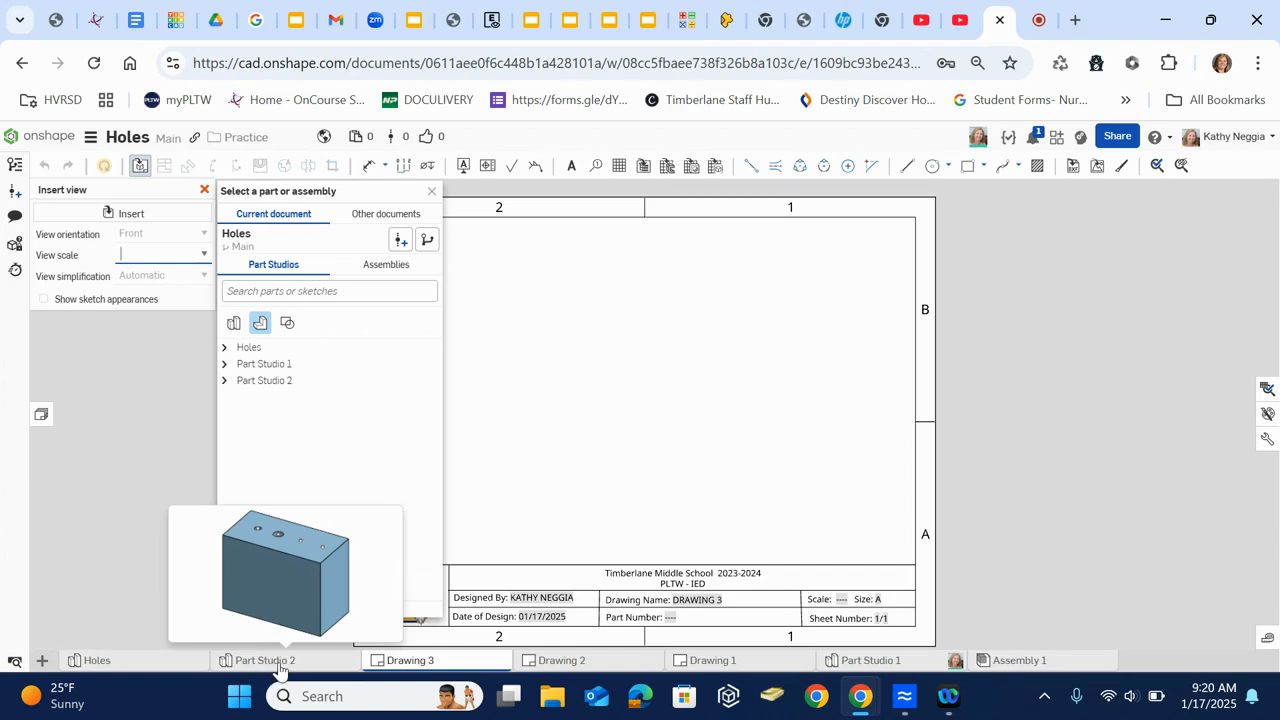
{"action": "left_click", "coordinate": [225, 381]}
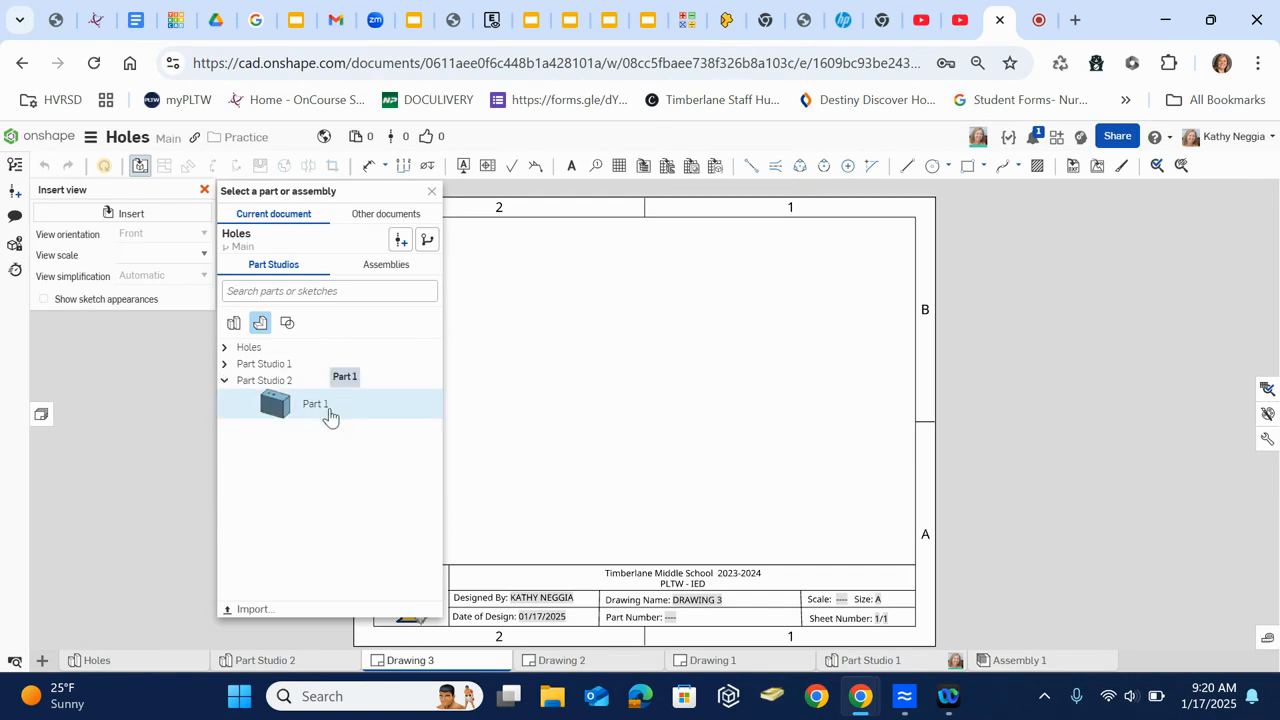
{"action": "left_click", "coordinate": [318, 405]}
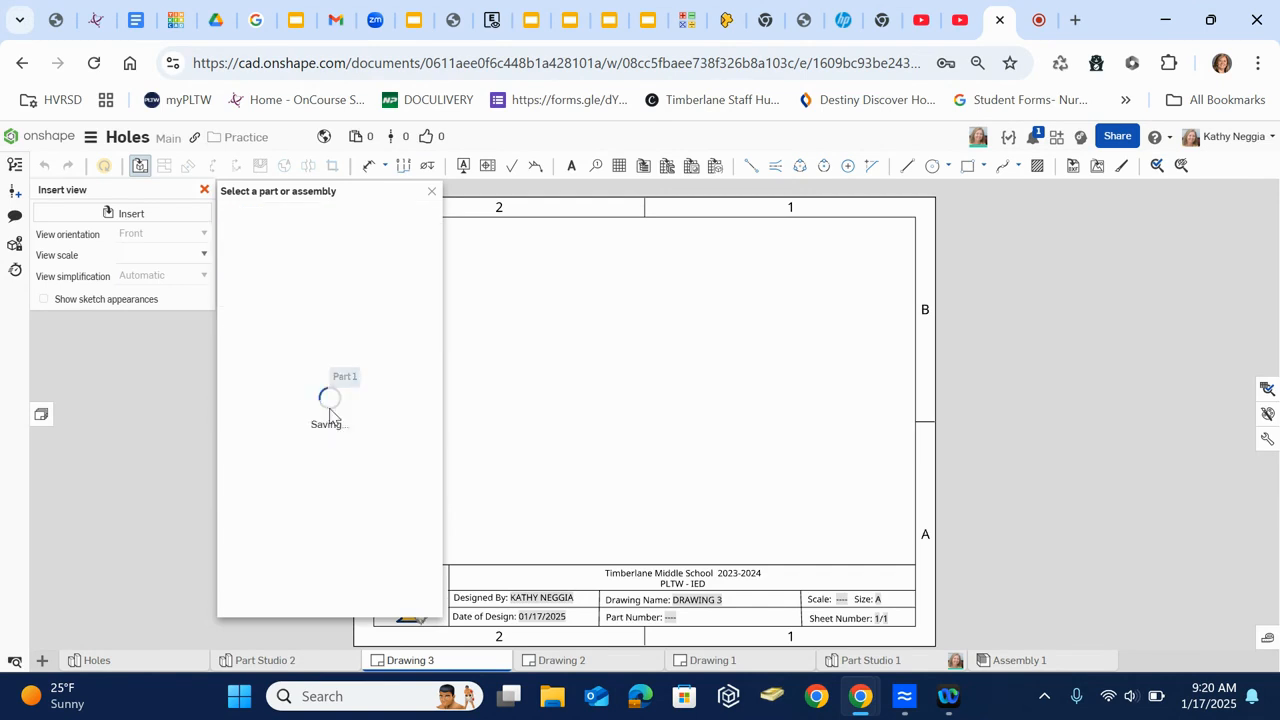
{"action": "left_click", "coordinate": [514, 306]}
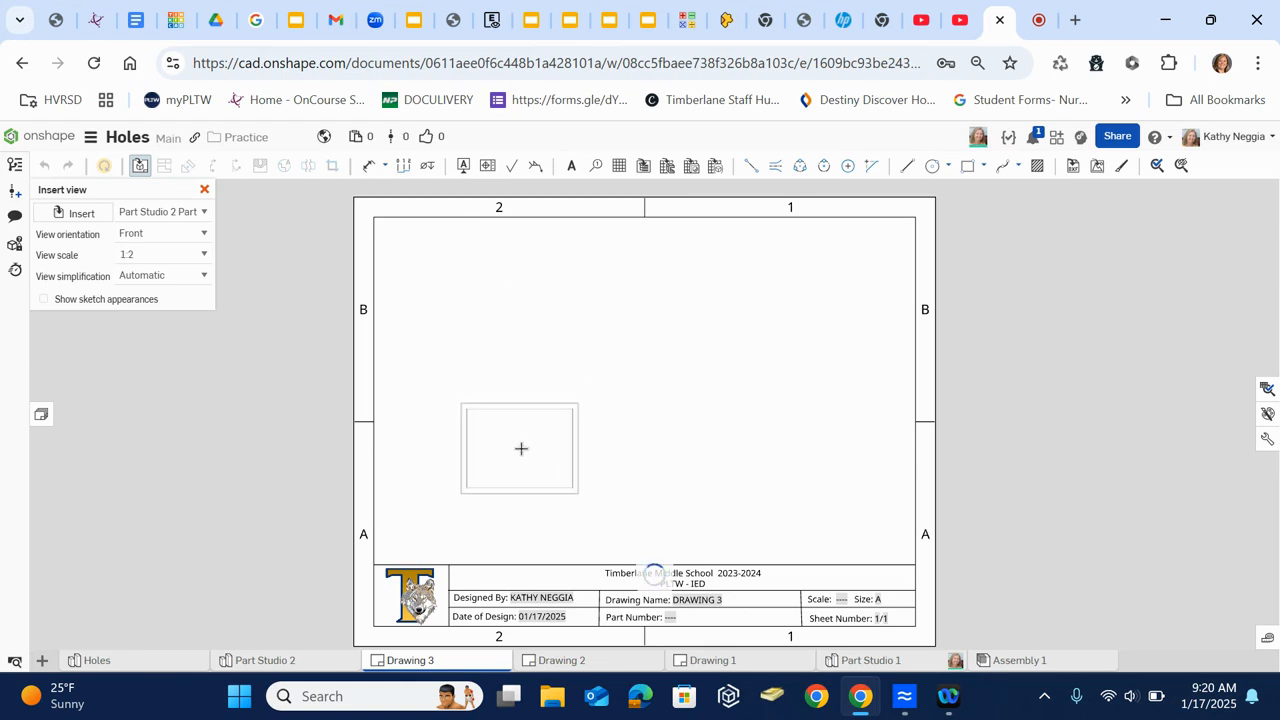
{"action": "left_click", "coordinate": [521, 448]}
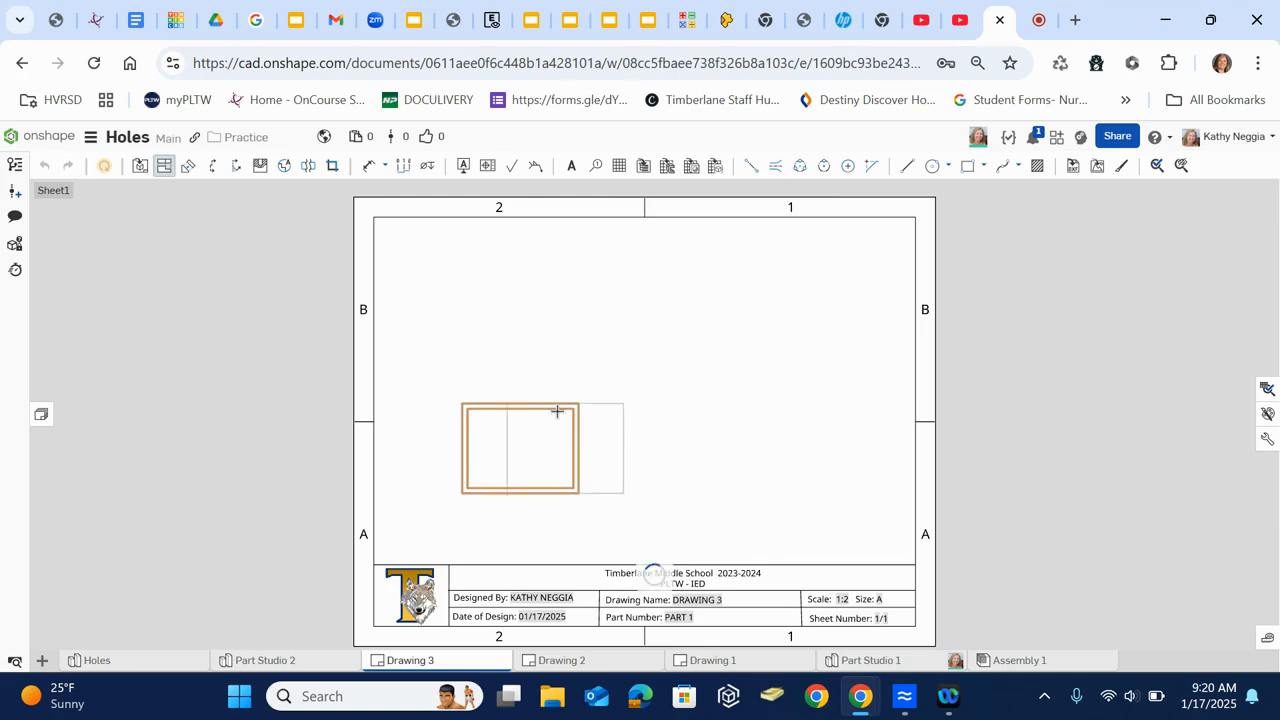
- Project a top view above the front view and an isometric view toward the sheet's upper right
{"action": "left_click", "coordinate": [488, 295]}
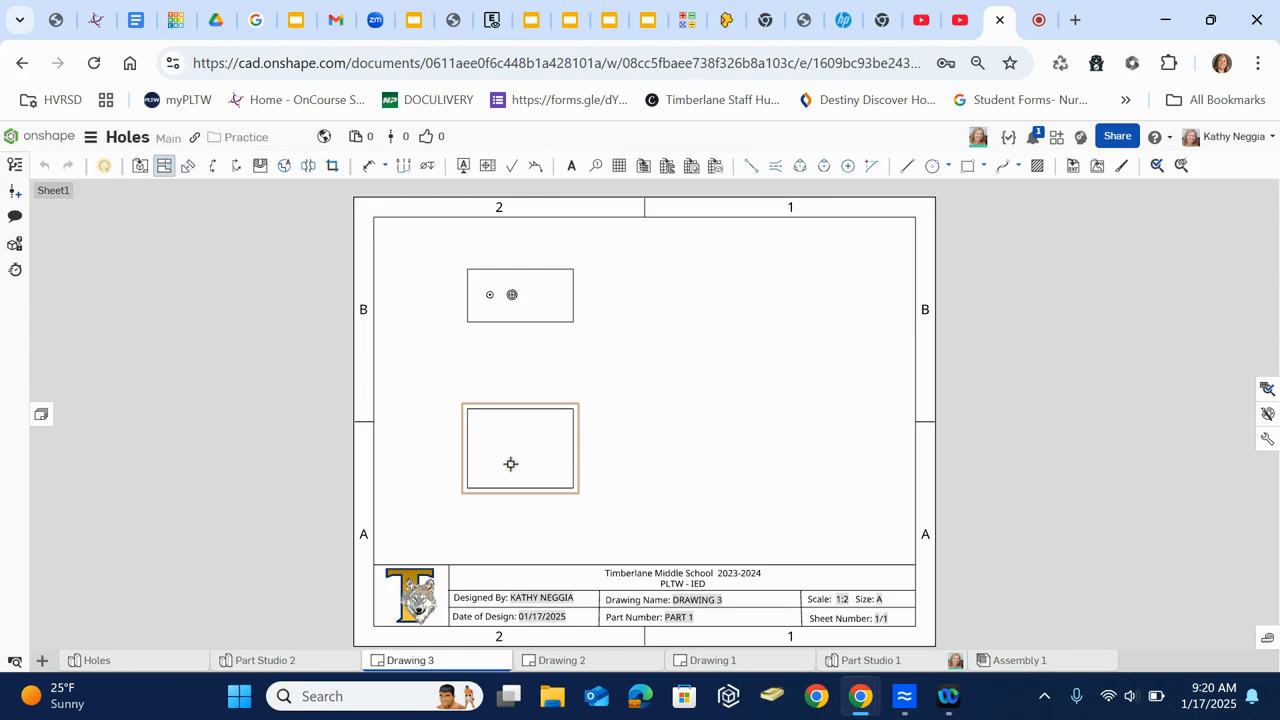
{"action": "left_click", "coordinate": [515, 451]}
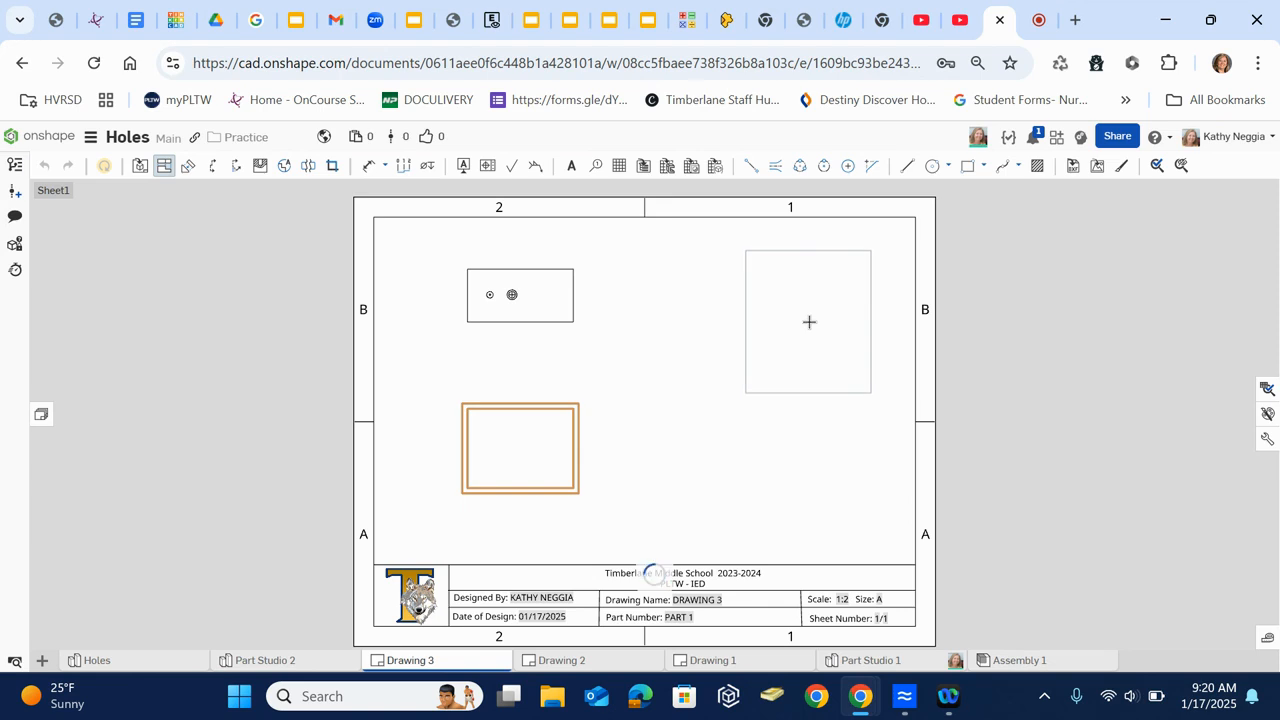
{"action": "left_click", "coordinate": [809, 321]}
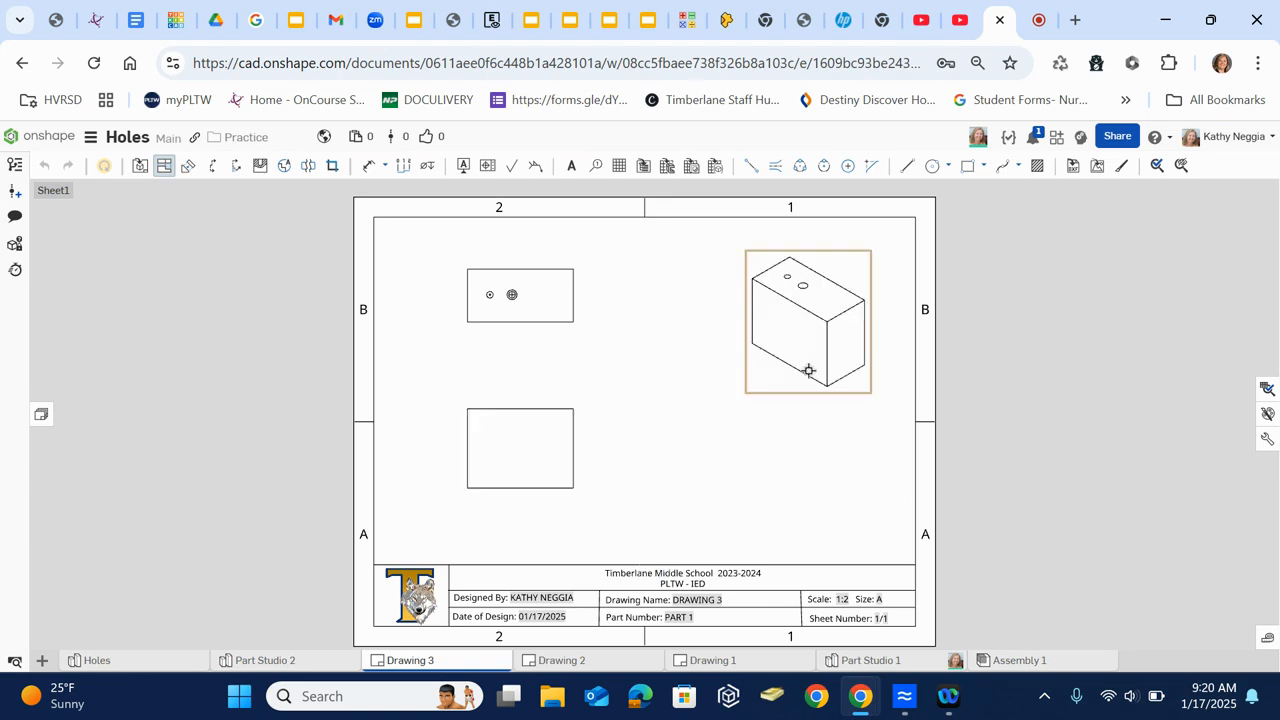
{"action": "key", "text": "Escape"}
- Delete the front view from the sheet, keeping the top and isometric views
{"action": "left_click", "coordinate": [576, 438]}
{"action": "key", "text": "Delete"}
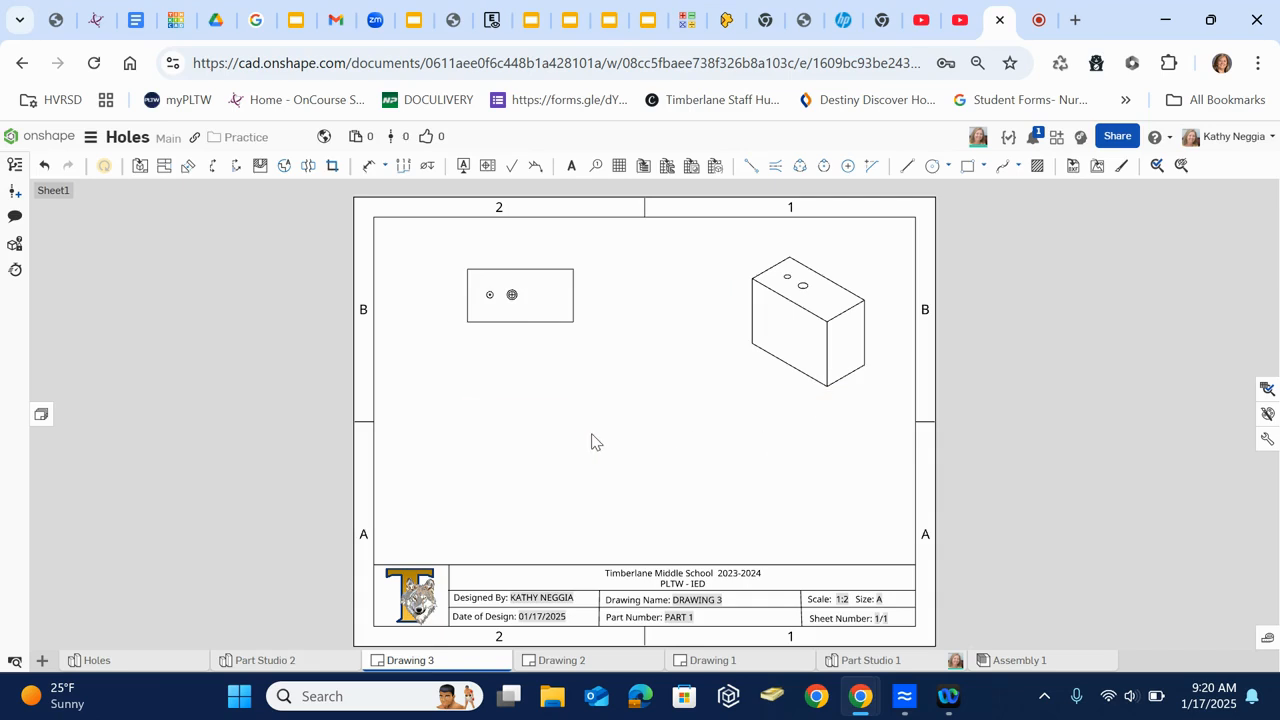
{"action": "double_click", "coordinate": [551, 322]}
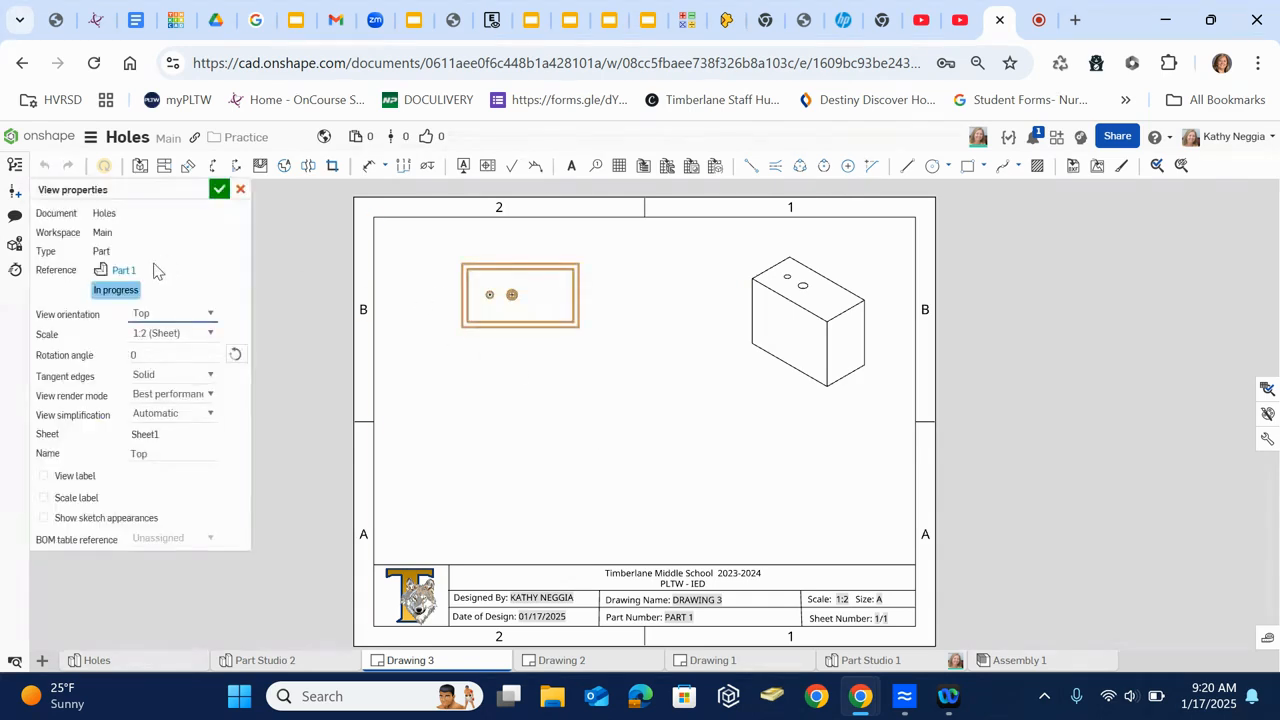
{"action": "left_click", "coordinate": [210, 336]}
{"action": "left_click", "coordinate": [162, 374]}
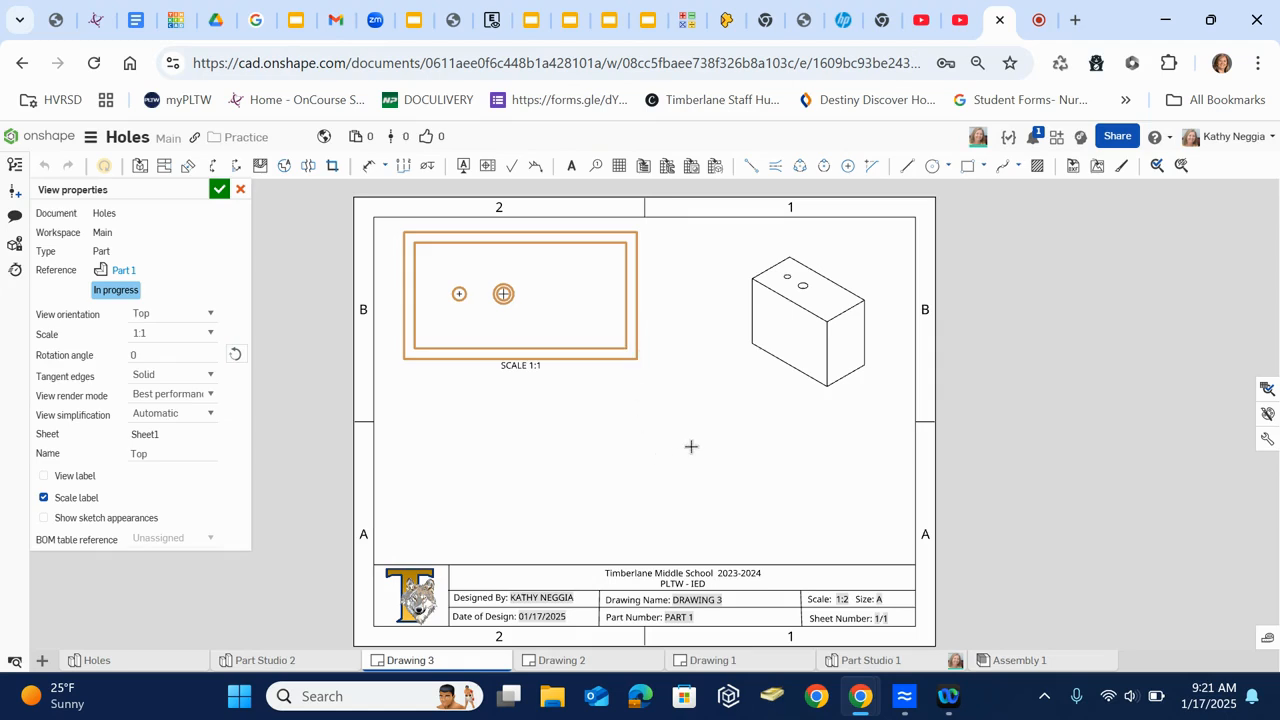
{"action": "key", "text": "Escape"}
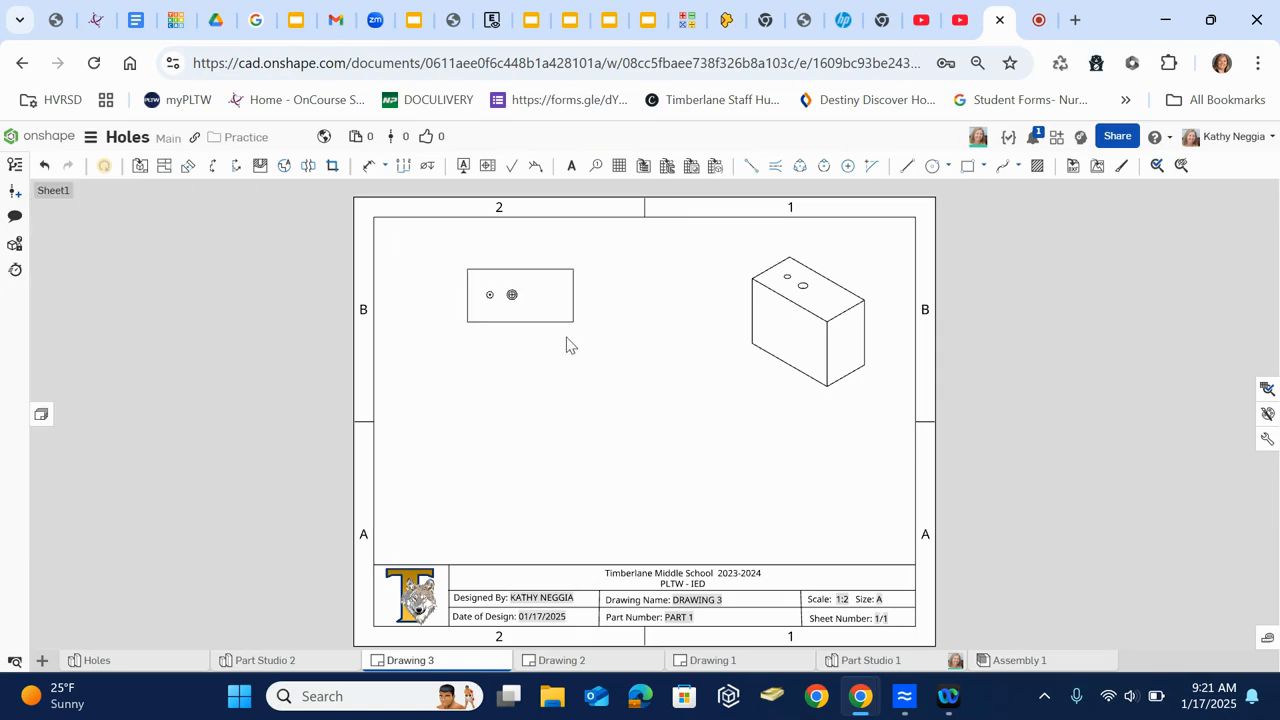
- Set the top view's scale to 1:1 and move the view slightly lower on the sheet
{"action": "double_click", "coordinate": [519, 303]}
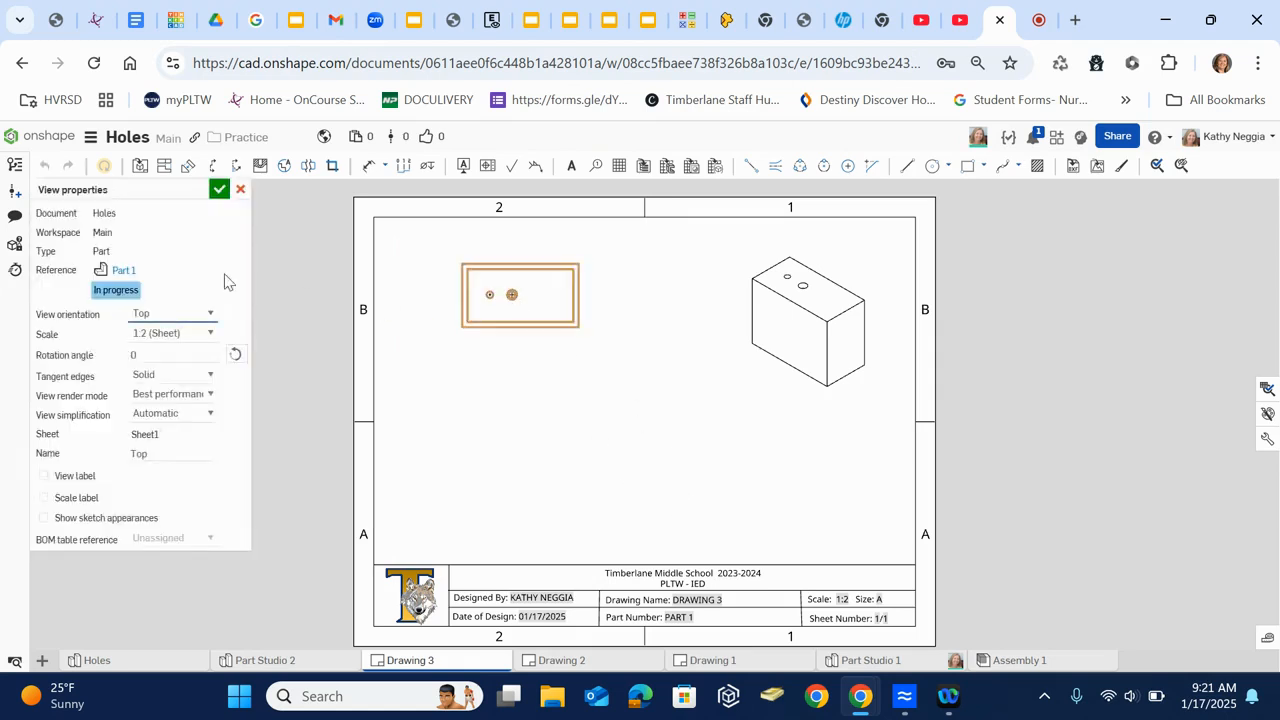
{"action": "left_click", "coordinate": [152, 336]}
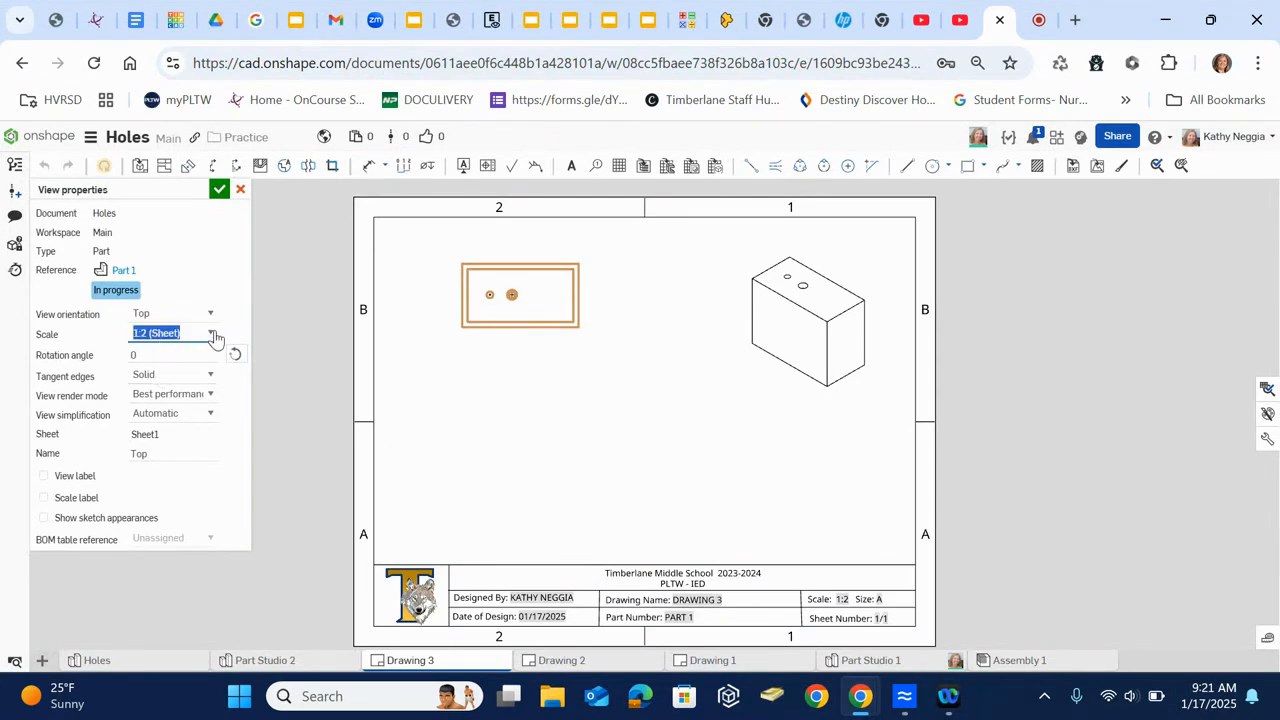
{"action": "left_click", "coordinate": [212, 334]}
{"action": "left_click", "coordinate": [186, 374]}
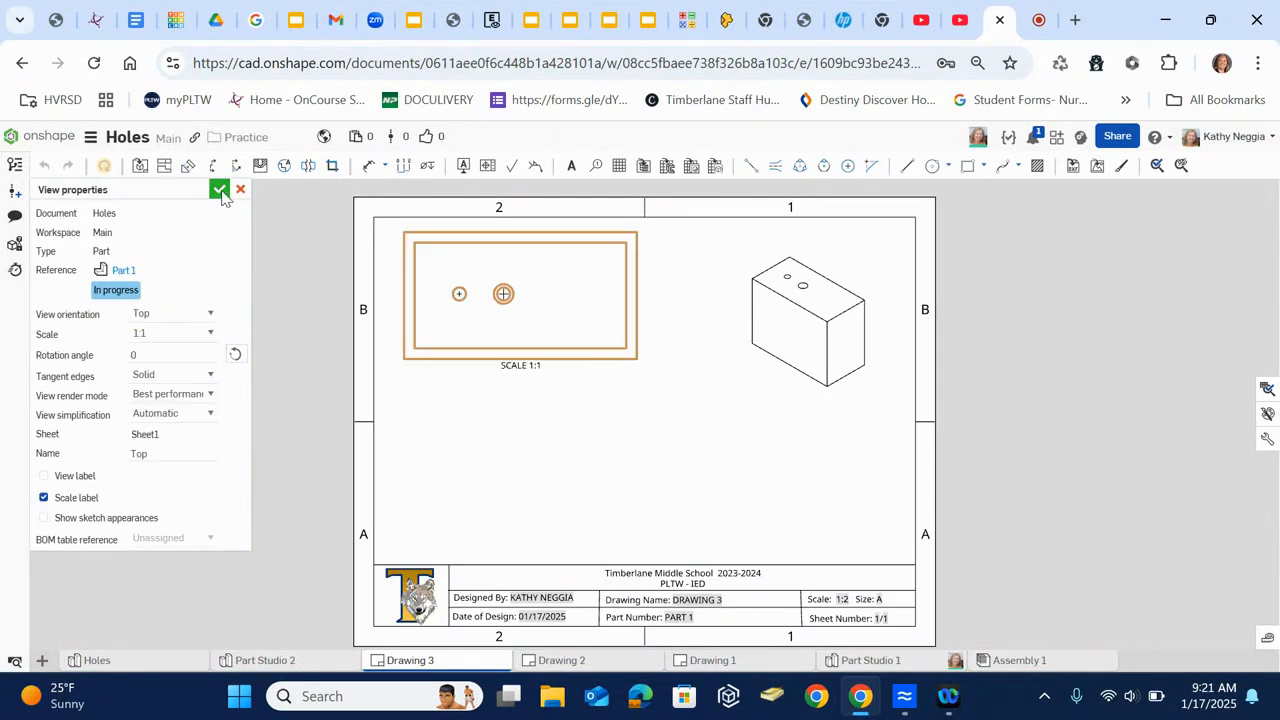
{"action": "left_click", "coordinate": [219, 190]}
{"action": "left_click_drag", "start_coordinate": [567, 323], "coordinate": [568, 371]}
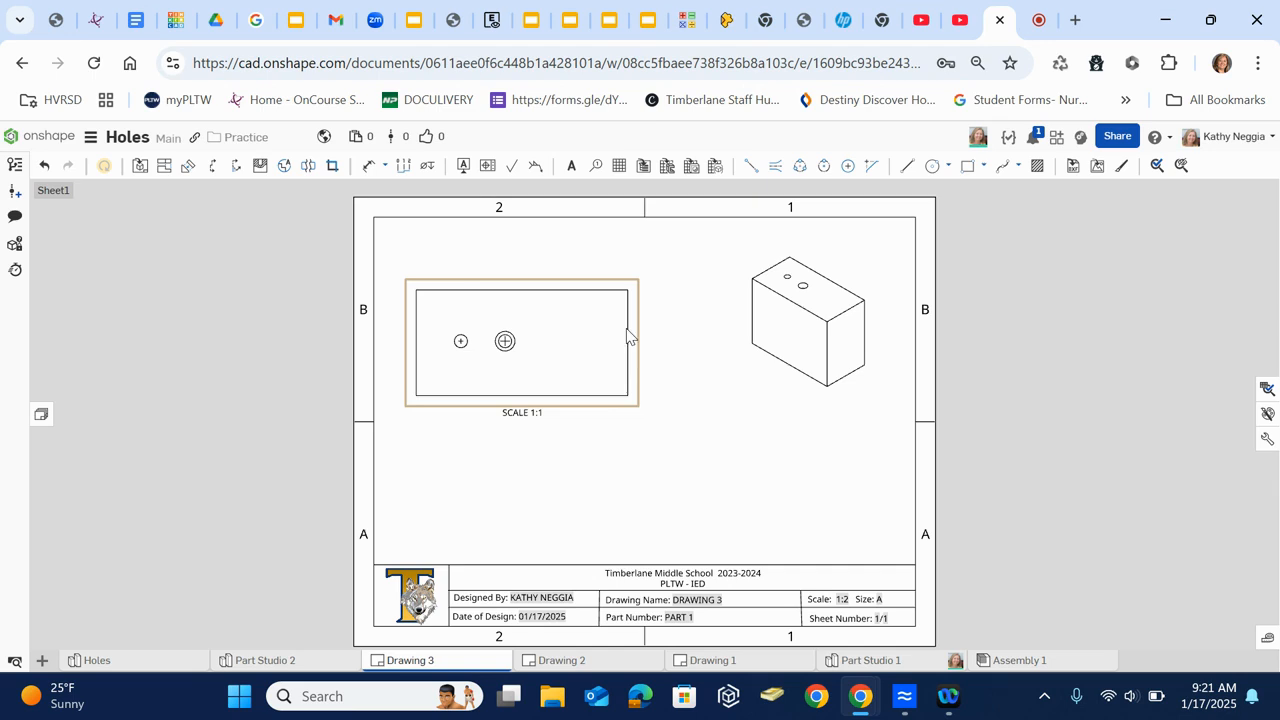
- Create a horizontal section view A through the hole centers of the top view and place it below that view
{"action": "left_click", "coordinate": [212, 170]}
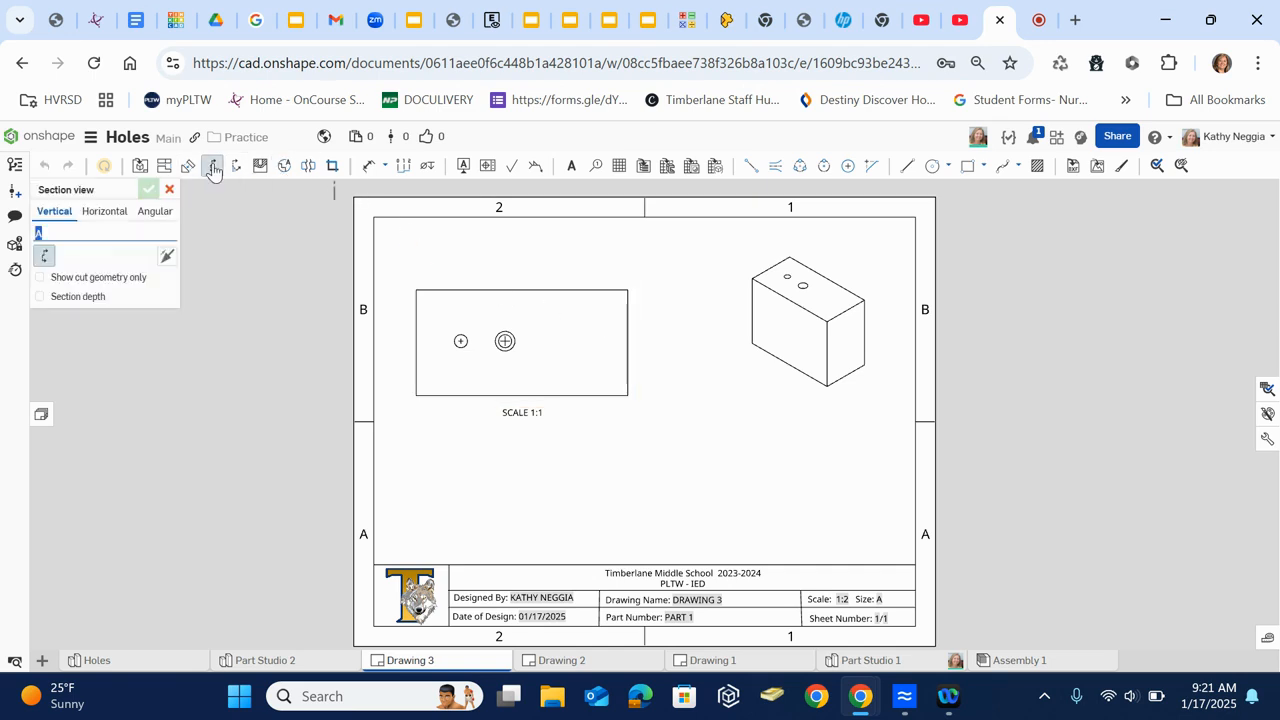
{"action": "scroll", "coordinate": [491, 395], "scroll_direction": "down", "scroll_amount": 3}
{"action": "scroll", "coordinate": [491, 390], "scroll_direction": "down", "scroll_amount": 2}
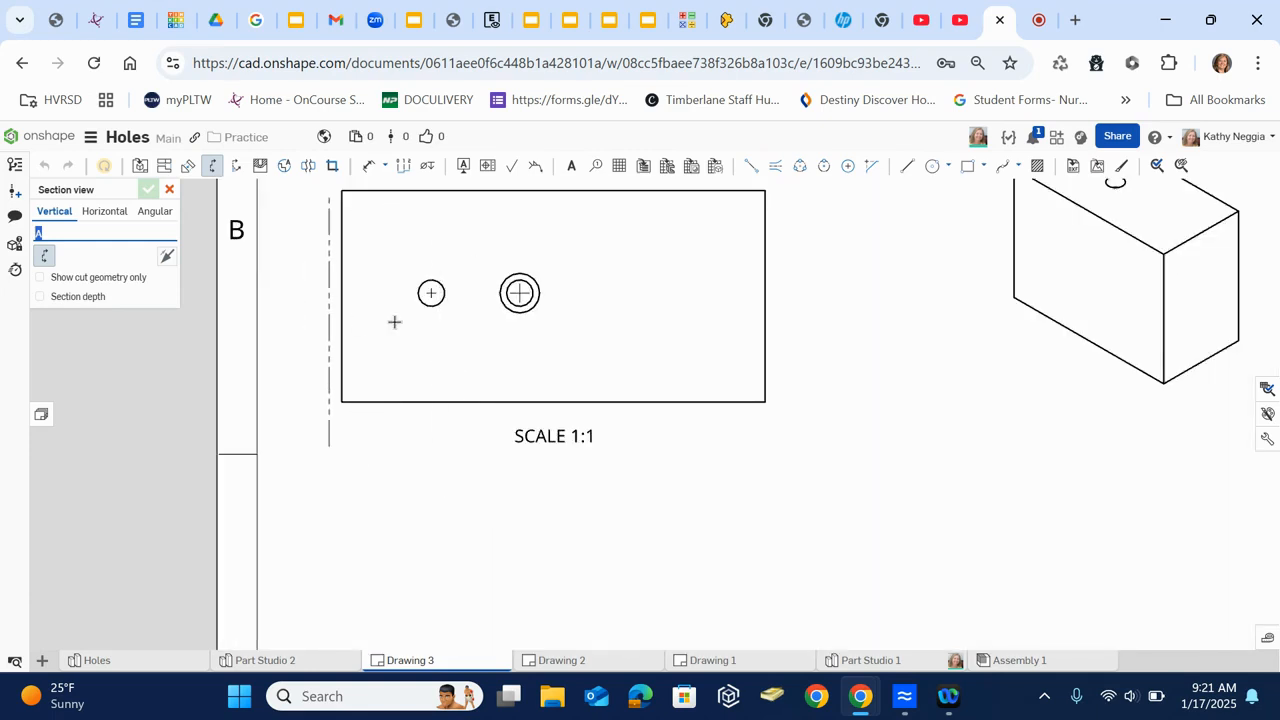
{"action": "left_click", "coordinate": [119, 218]}
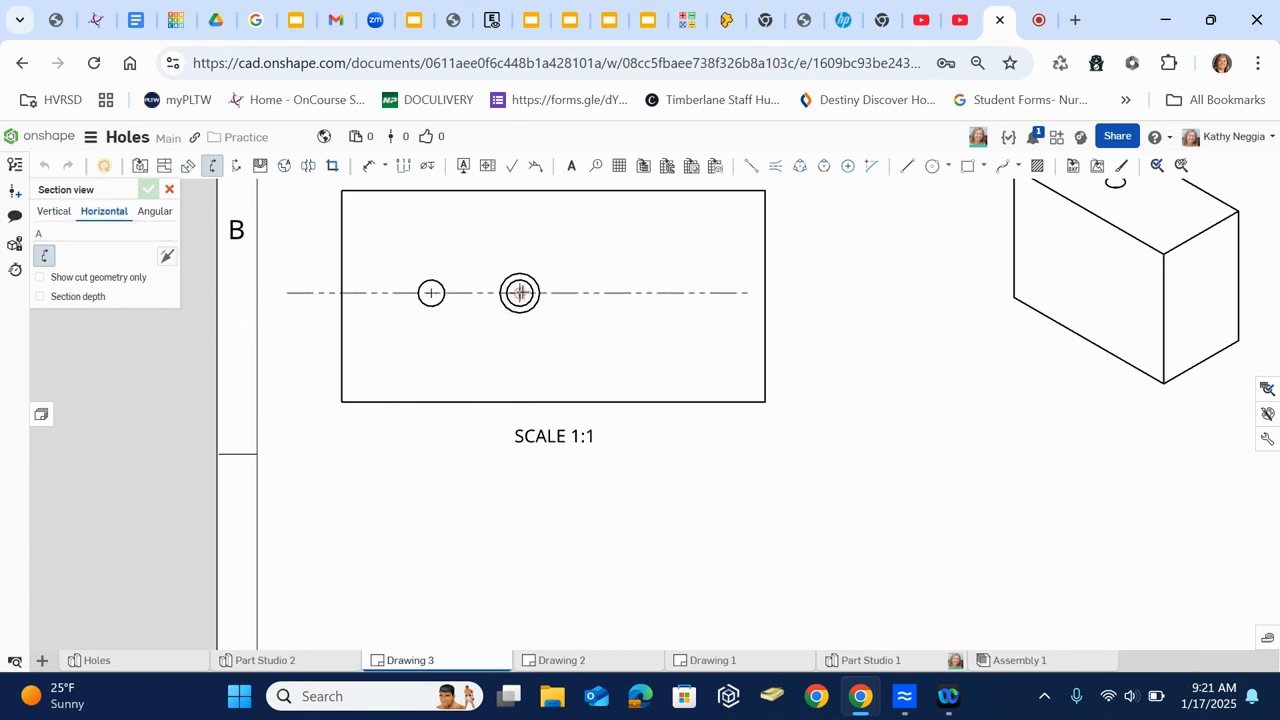
{"action": "left_click", "coordinate": [519, 292]}
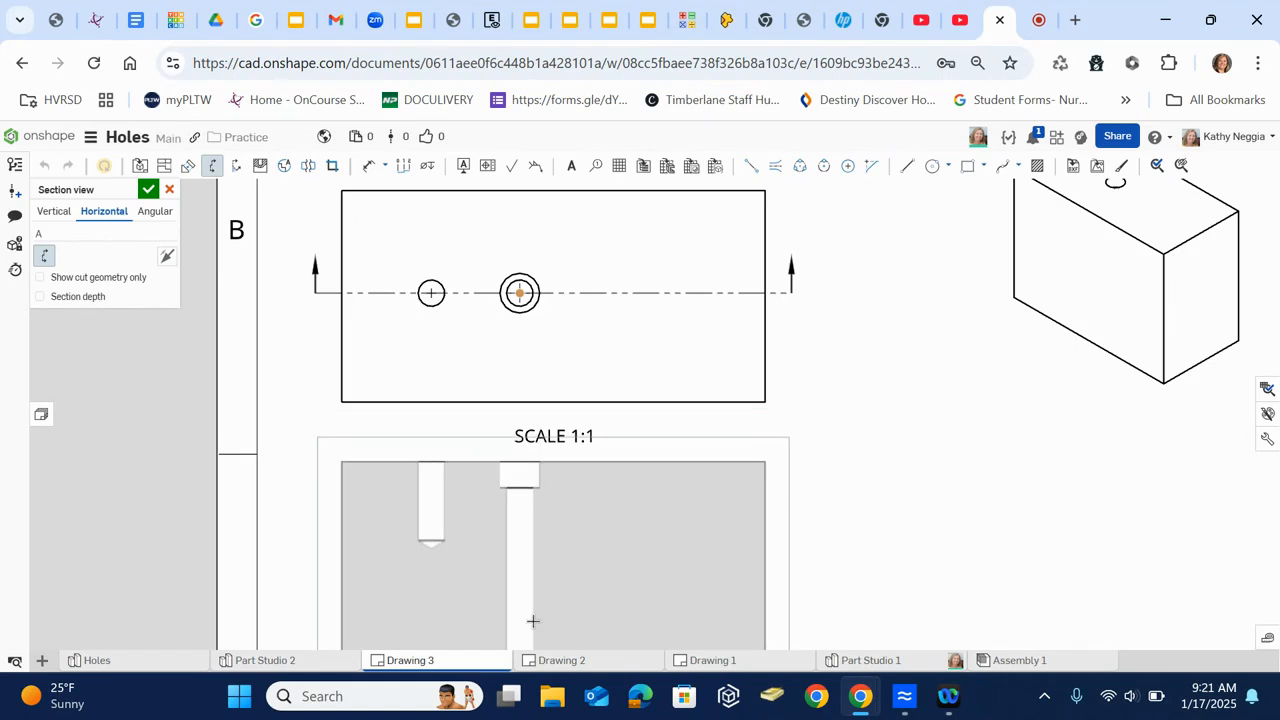
{"action": "left_click", "coordinate": [534, 621]}
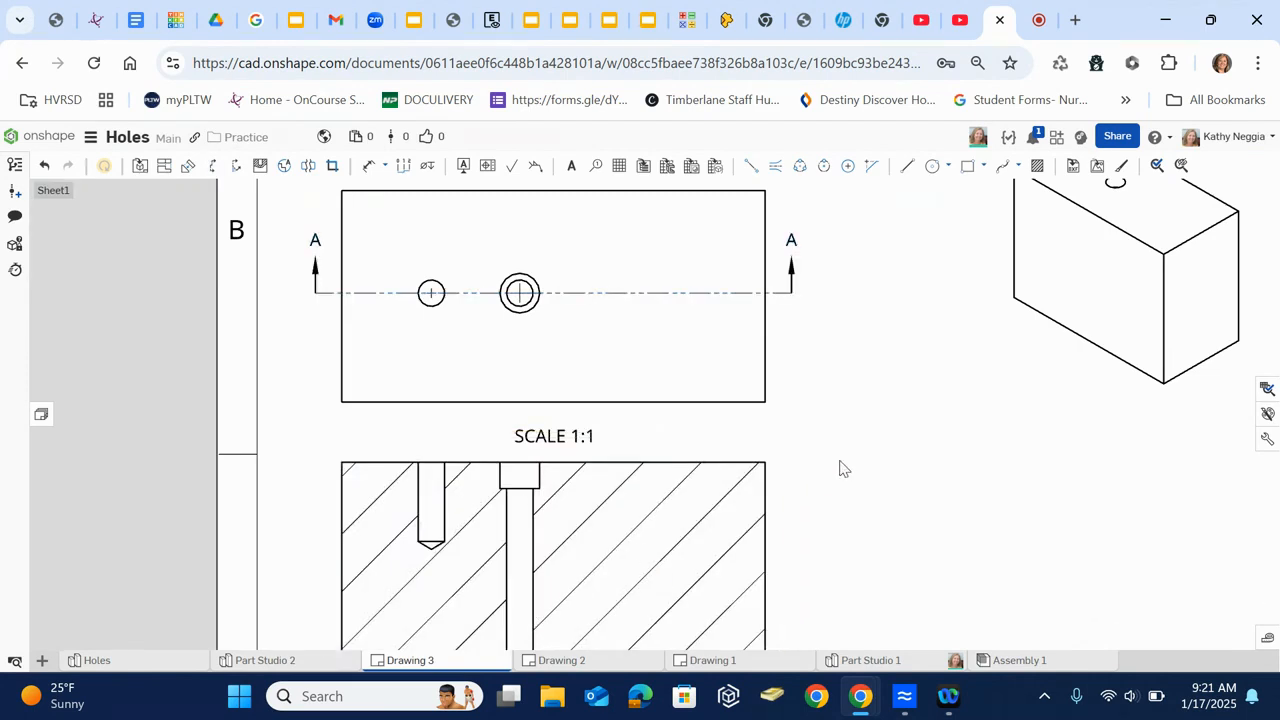
- Set the section view's scale to the sheet's 1:2 and shift the view slightly left and up on the sheet
{"action": "scroll", "coordinate": [852, 463], "scroll_direction": "up", "scroll_amount": 3}
{"action": "scroll", "coordinate": [852, 463], "scroll_direction": "down", "scroll_amount": 5}
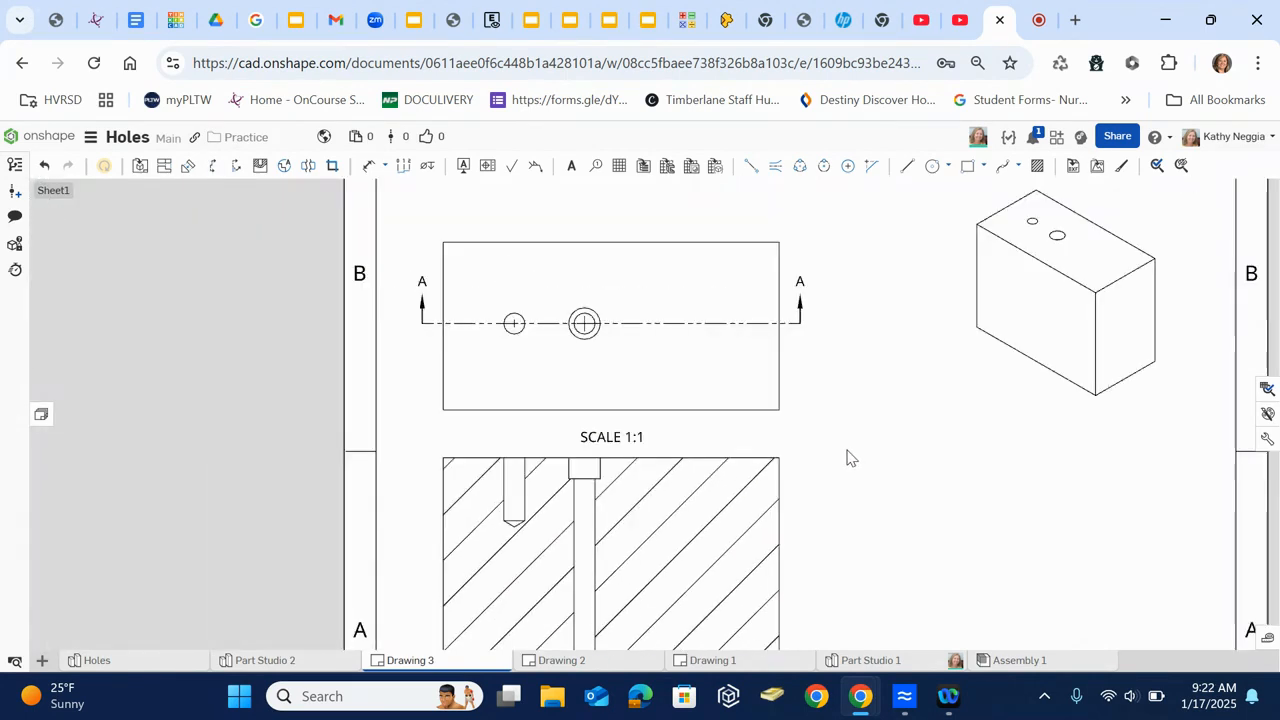
{"action": "double_click", "coordinate": [723, 497]}
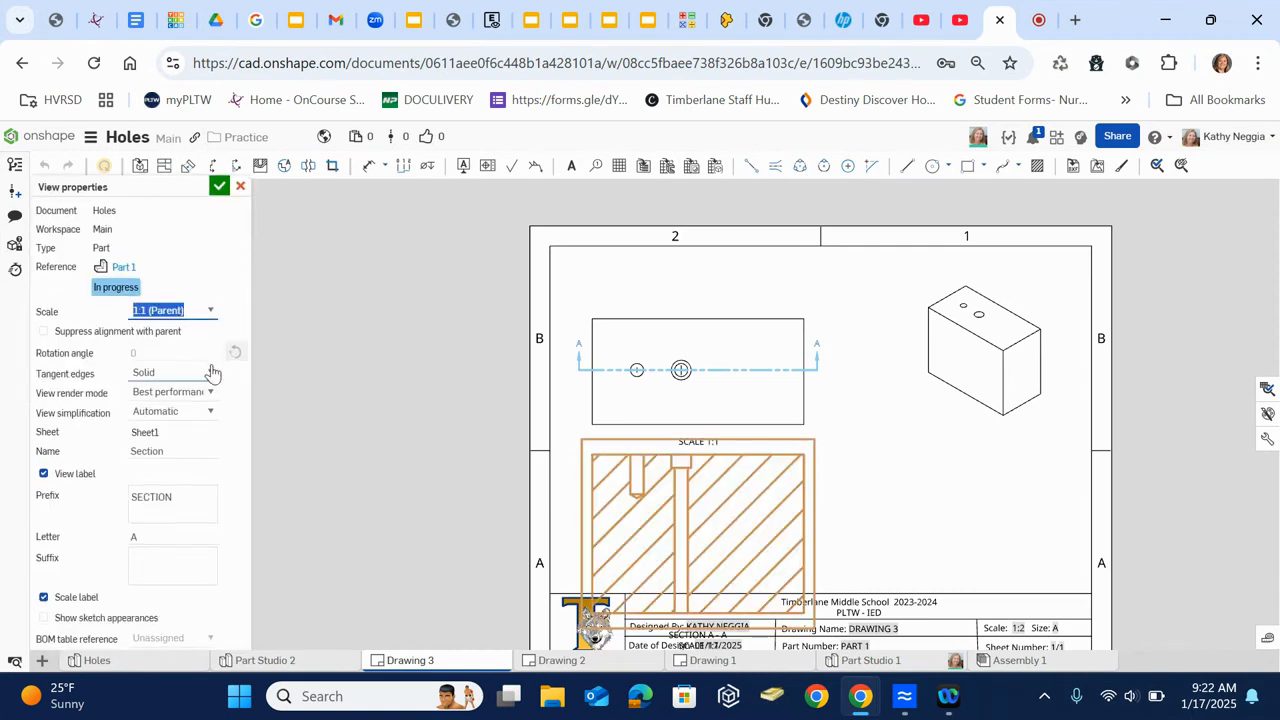
{"action": "left_click", "coordinate": [209, 312]}
{"action": "left_click", "coordinate": [180, 352]}
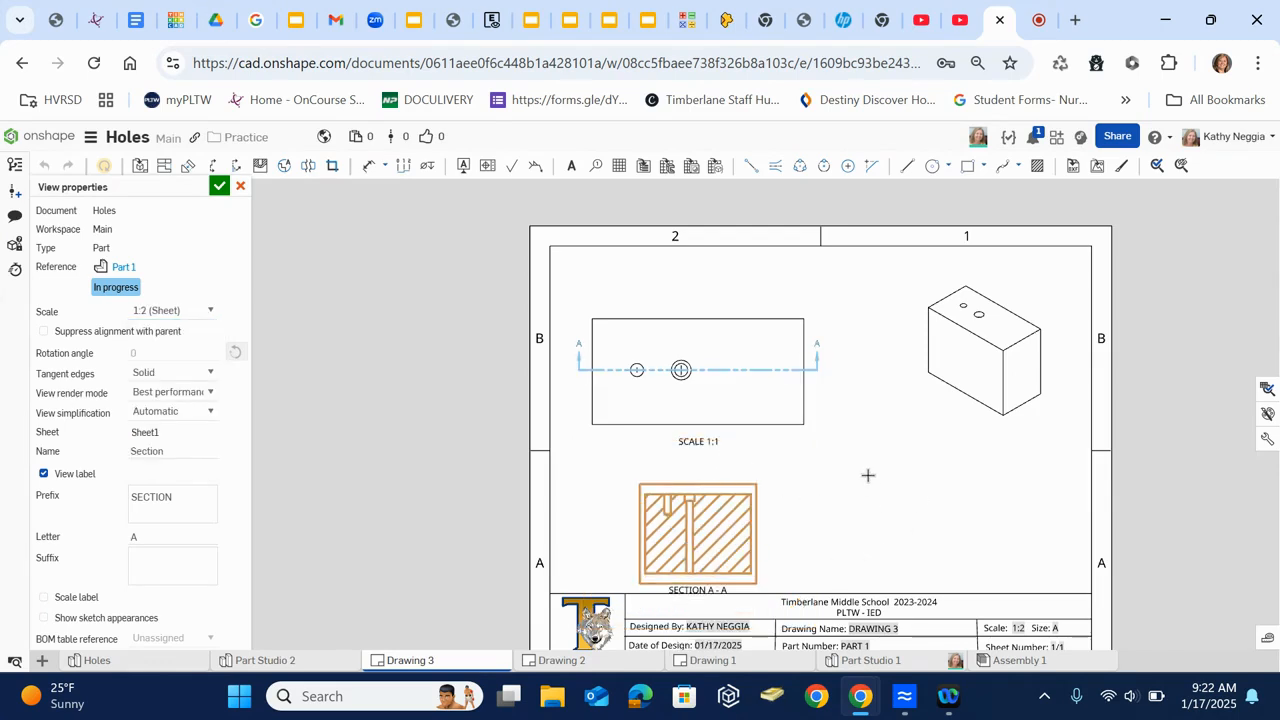
{"action": "left_click", "coordinate": [219, 186]}
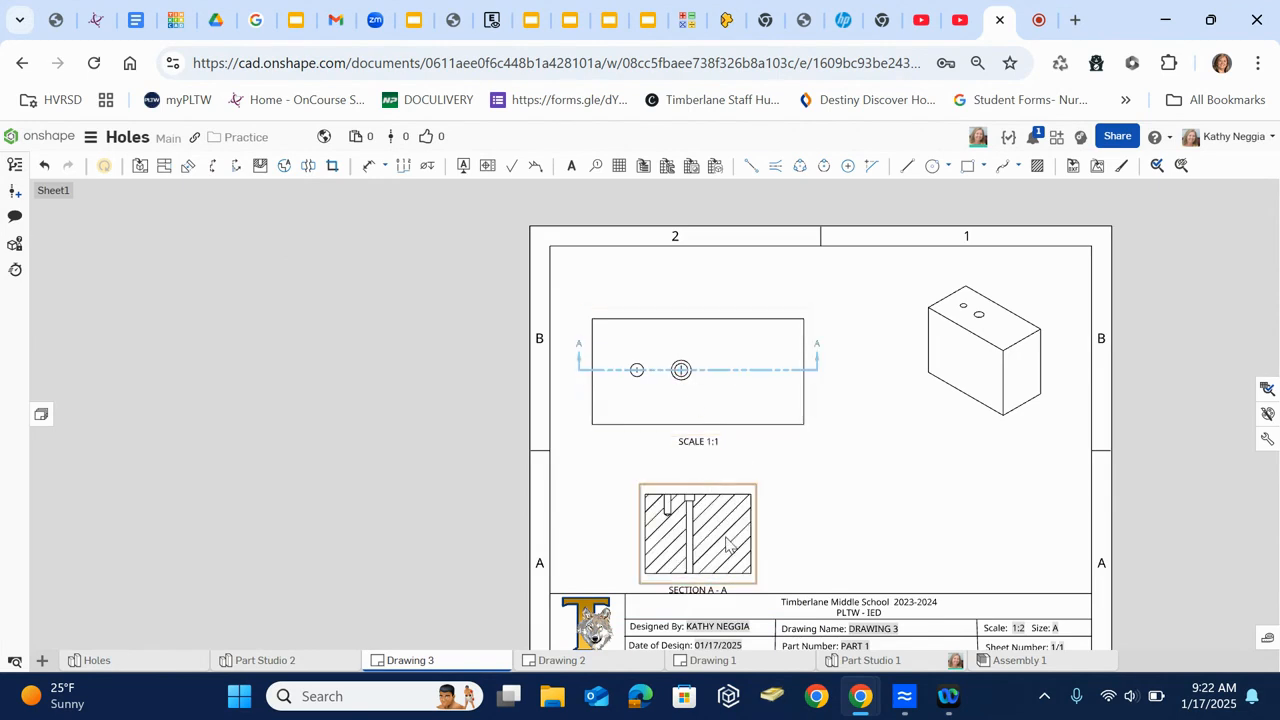
{"action": "left_click_drag", "start_coordinate": [727, 543], "coordinate": [707, 535]}
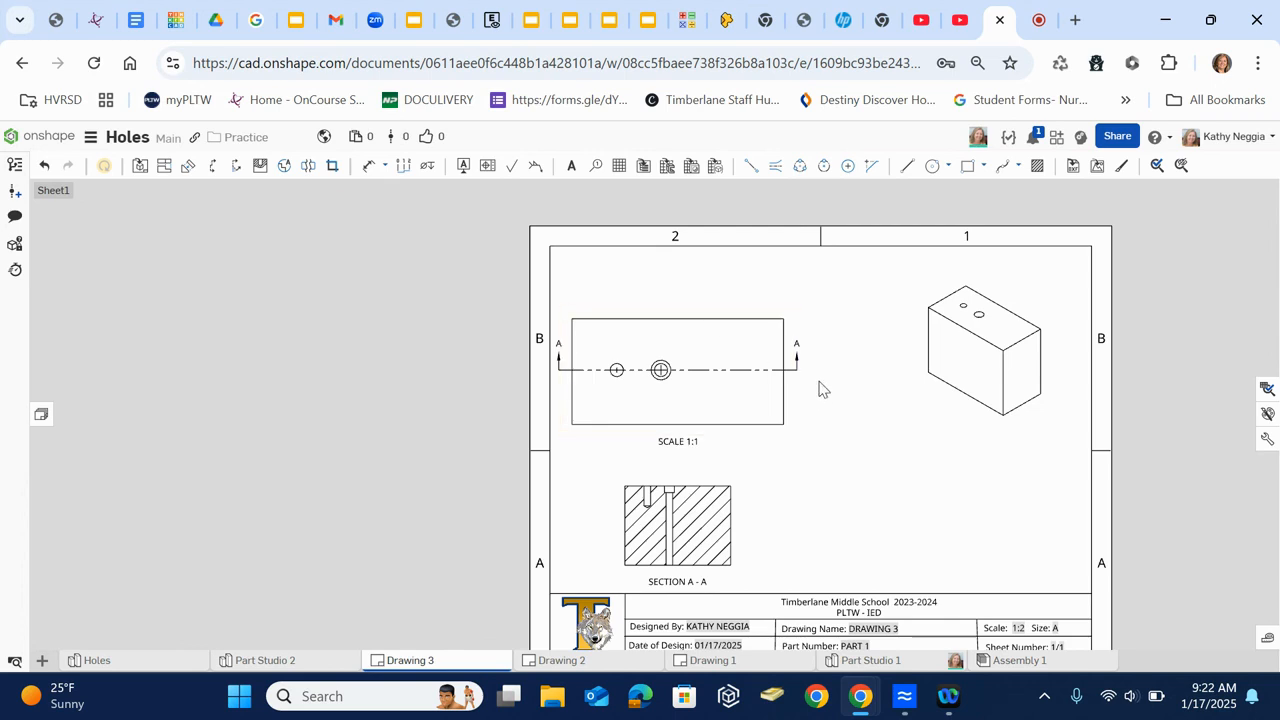
- Attach a leader note reading "Ø .25 THRU" to the simple hole in the top view, placed above that view
{"action": "left_click", "coordinate": [571, 170]}
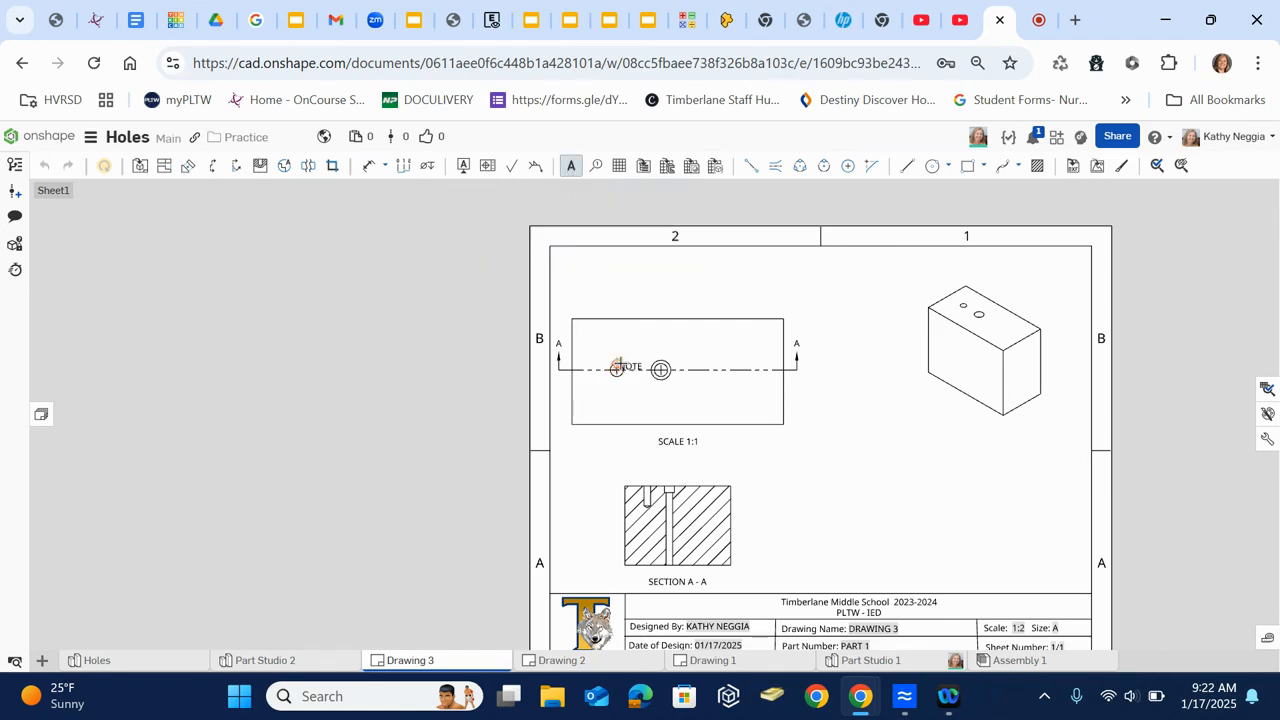
{"action": "left_click", "coordinate": [617, 368]}
{"action": "left_click", "coordinate": [641, 276]}
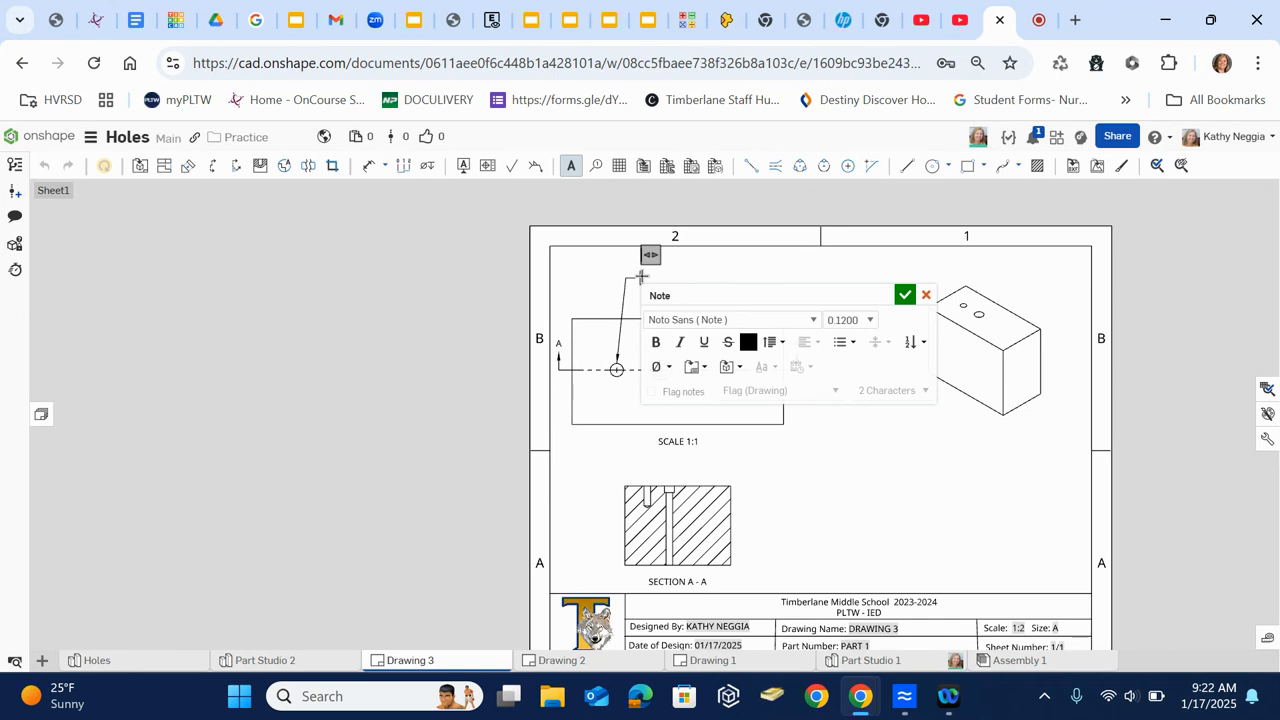
{"action": "left_click", "coordinate": [658, 367]}
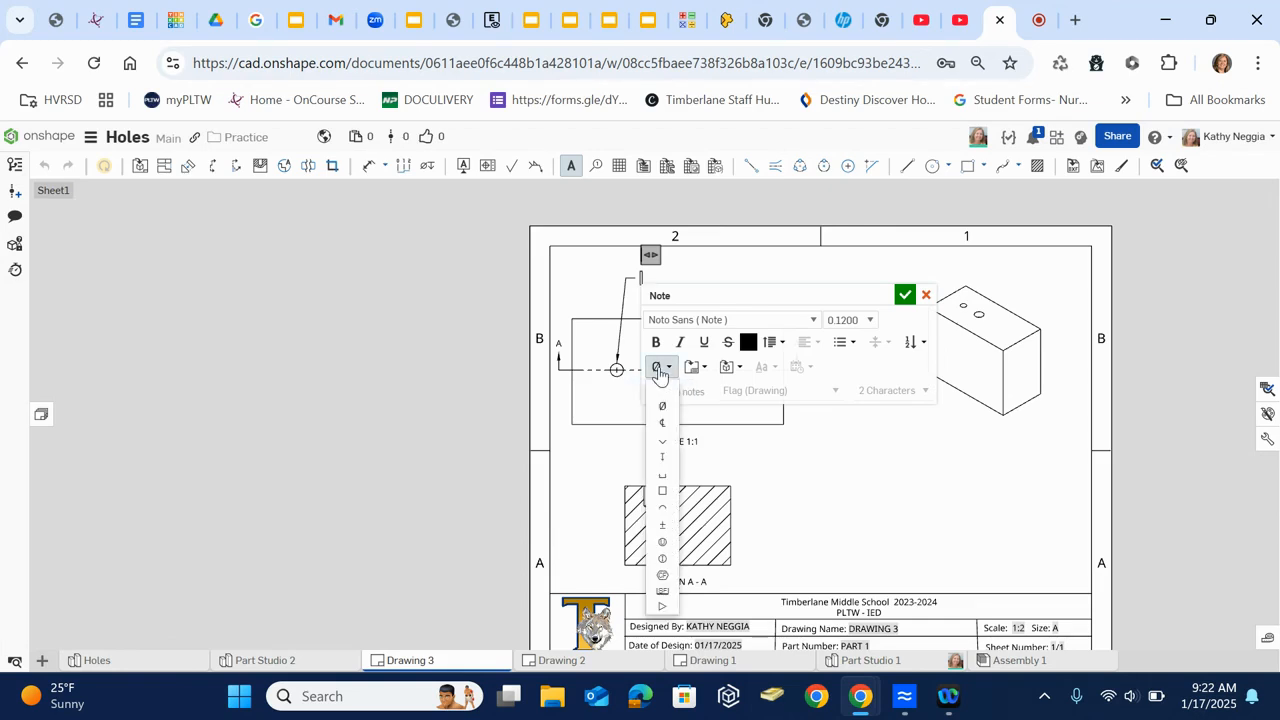
{"action": "left_click", "coordinate": [662, 406]}
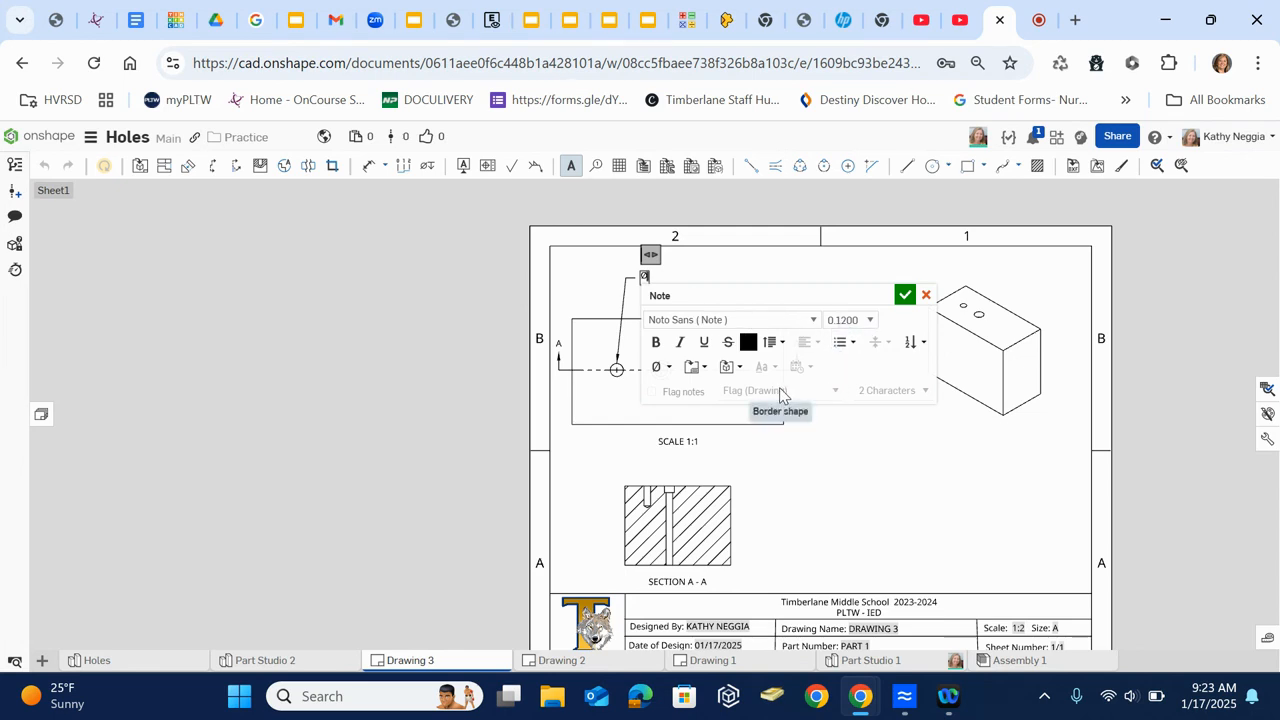
{"action": "type", "text": ".25"}
{"action": "type", "text": "THRU"}
{"action": "left_click", "coordinate": [903, 297]}
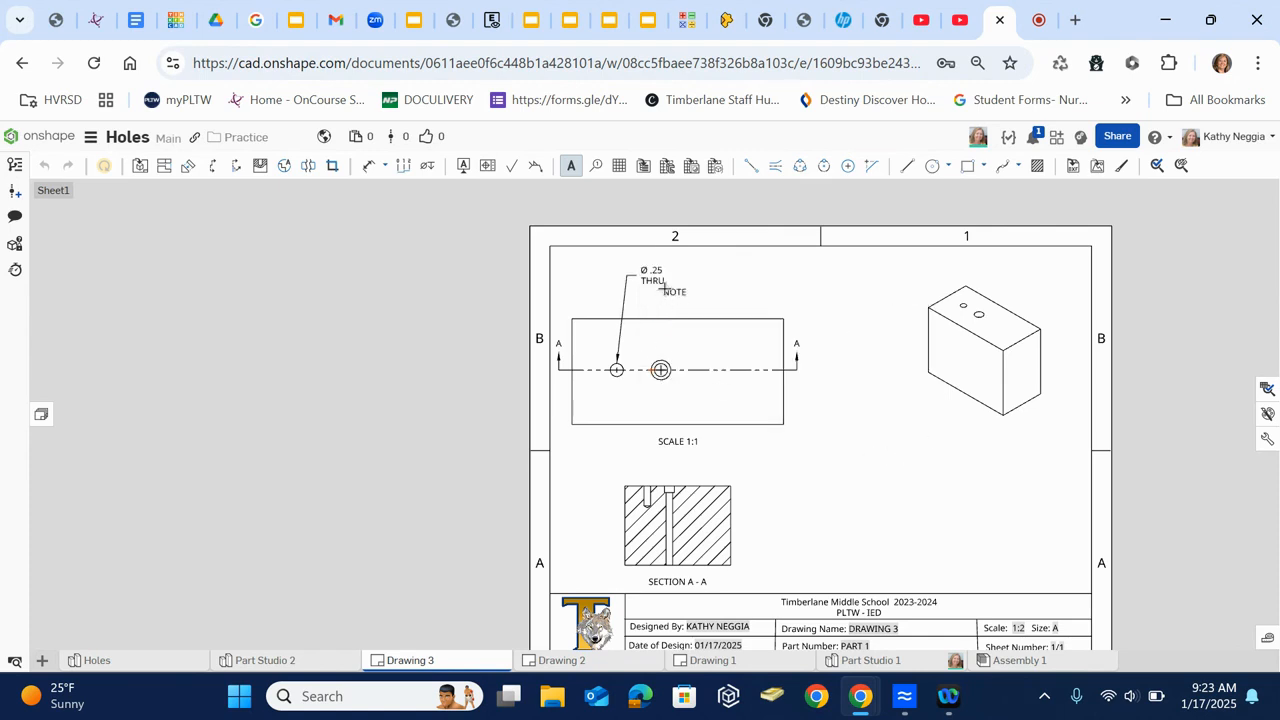
{"action": "key", "text": "Escape"}
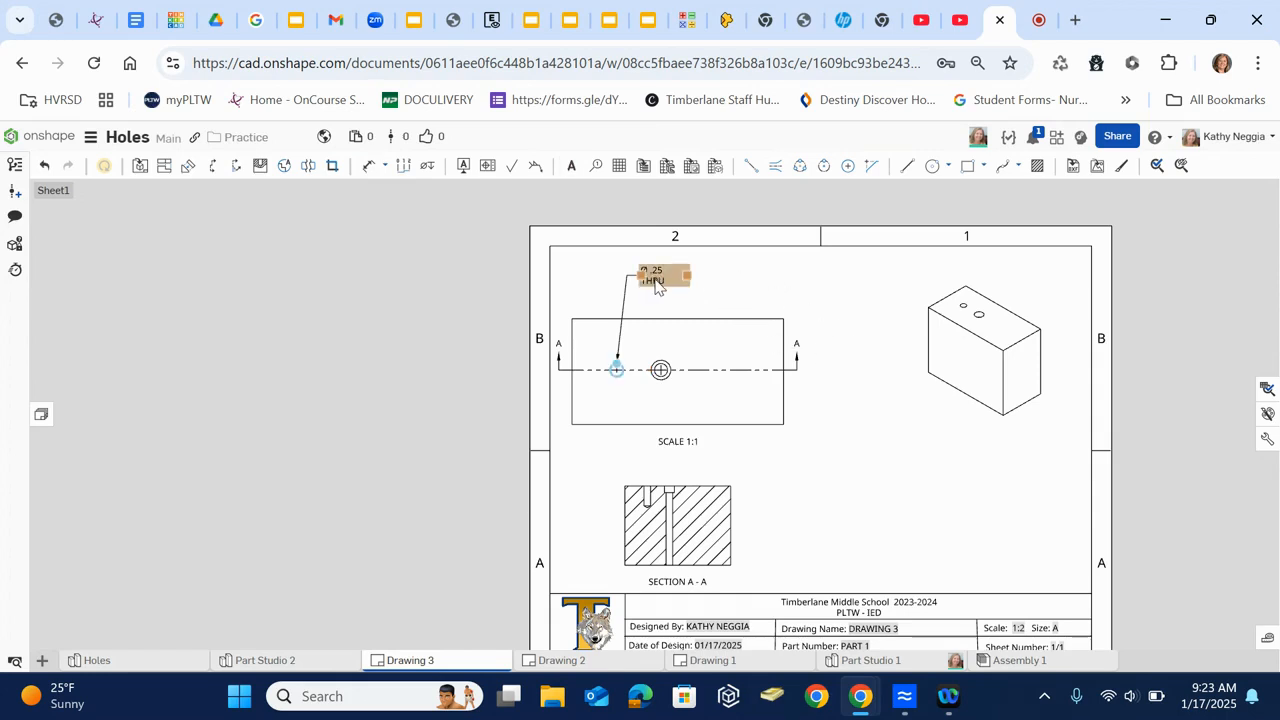
- Rewrite the simple hole's note with the diameter as 0.25 and remove the THRU text
{"action": "double_click", "coordinate": [656, 282]}
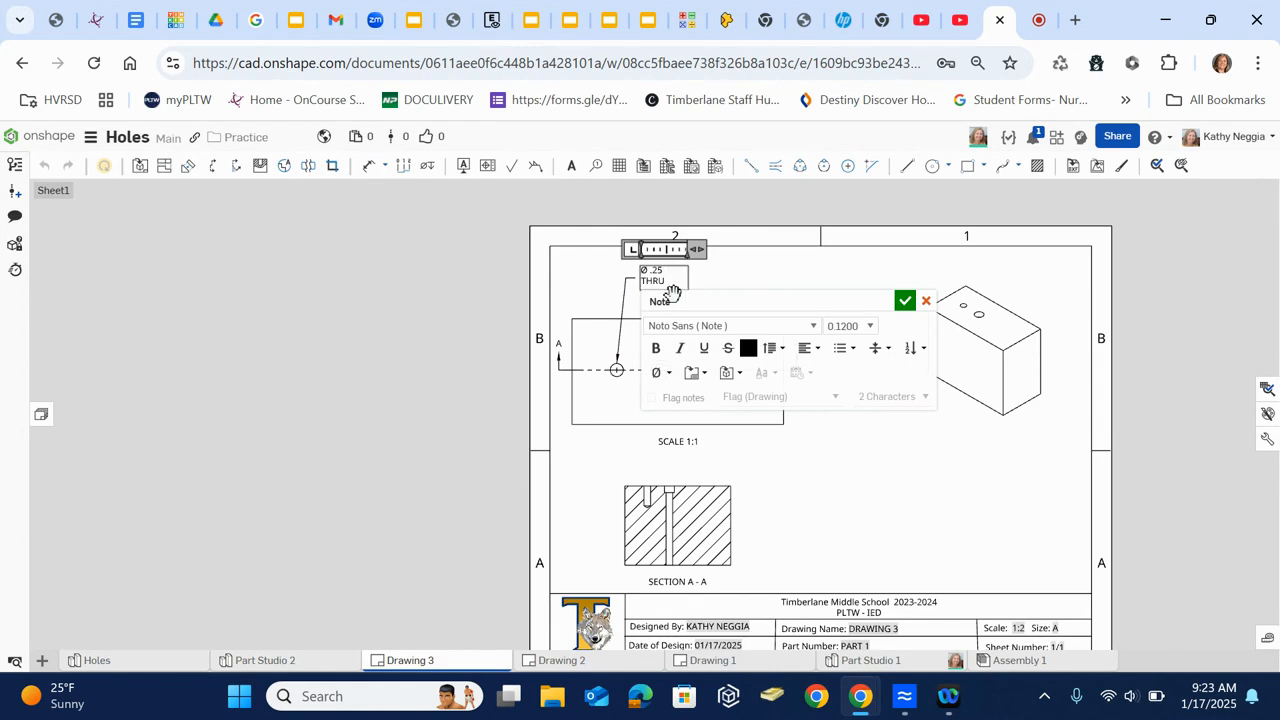
{"action": "key", "text": "BackSpace"}
{"action": "key", "text": "BackSpace"}
{"action": "key", "text": "BackSpace"}
{"action": "key", "text": "BackSpace"}
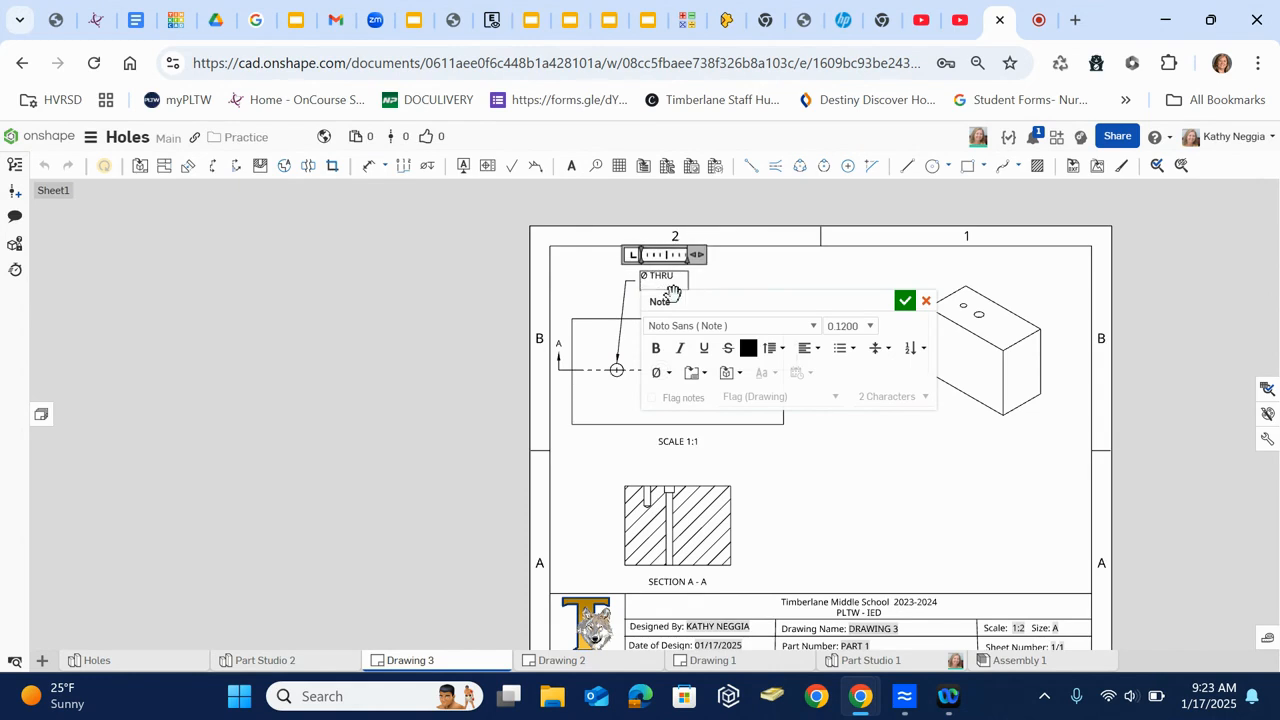
{"action": "key", "text": "BackSpace"}
{"action": "type", "text": "0.25"}
{"action": "key", "text": "Return"}
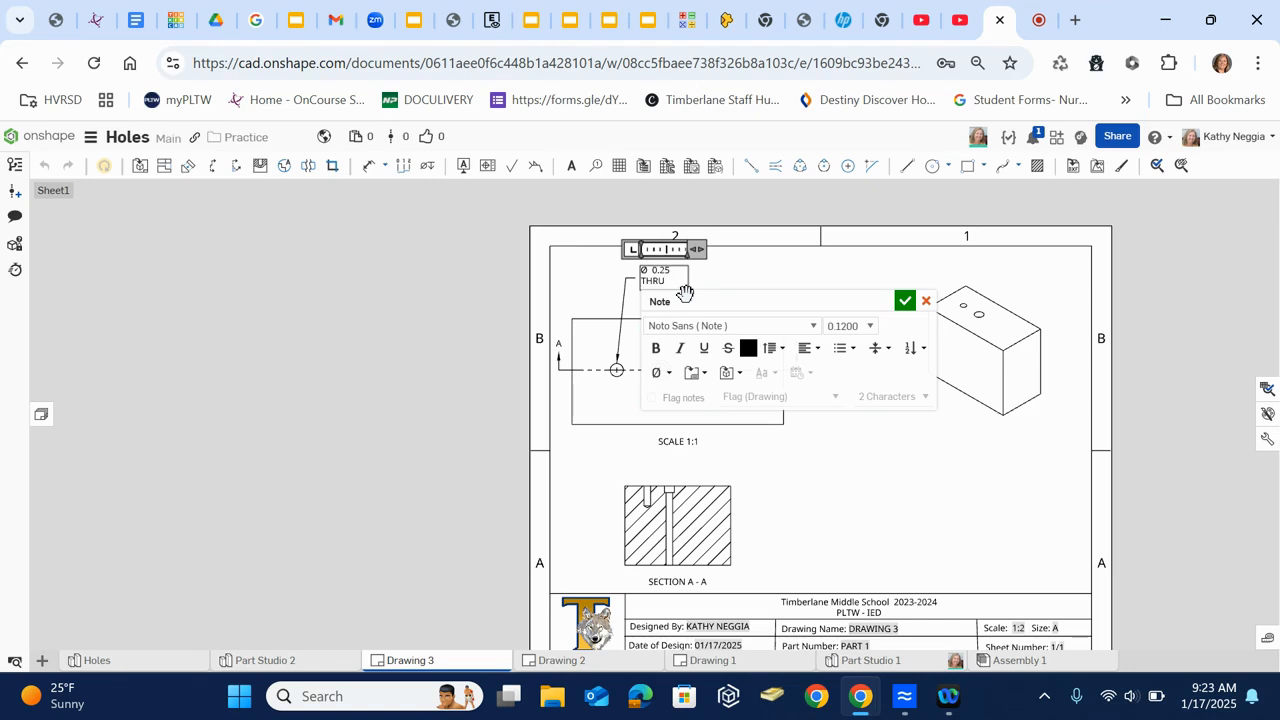
{"action": "key", "text": "BackSpace"}
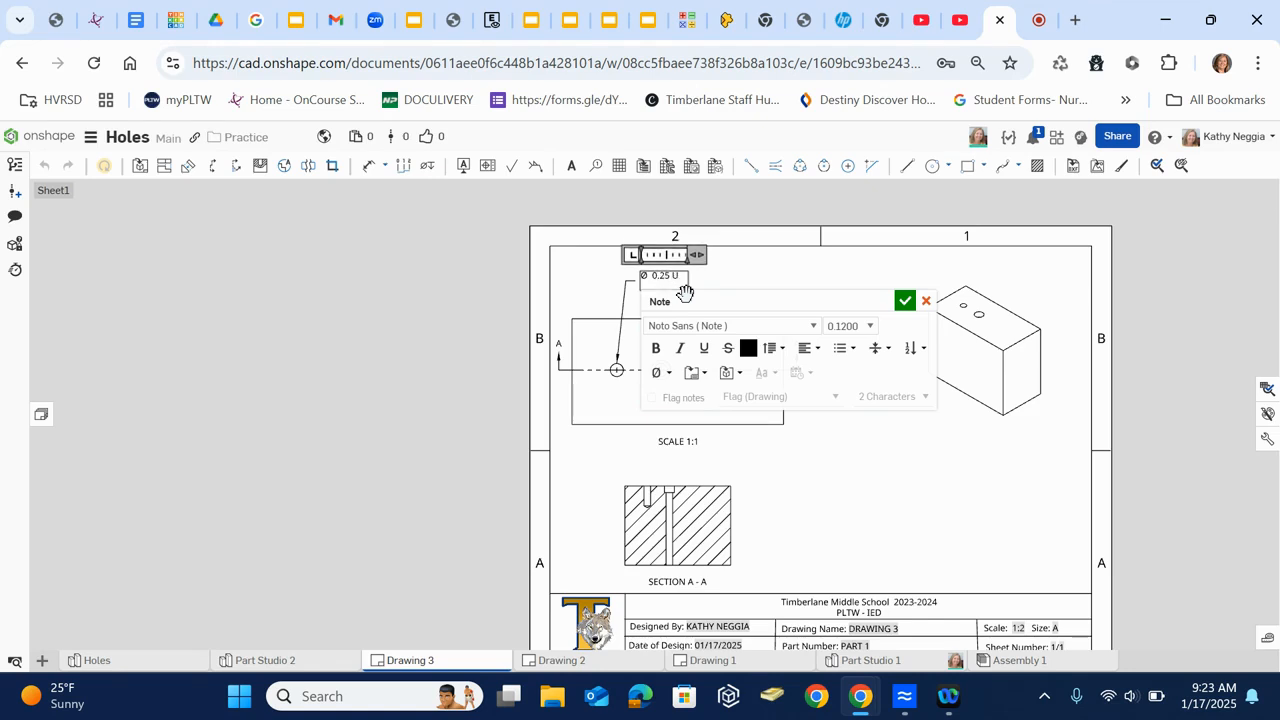
- Append the depth symbol and .75 to the simple hole's note and widen the note to fit on one line
{"action": "left_click", "coordinate": [668, 374]}
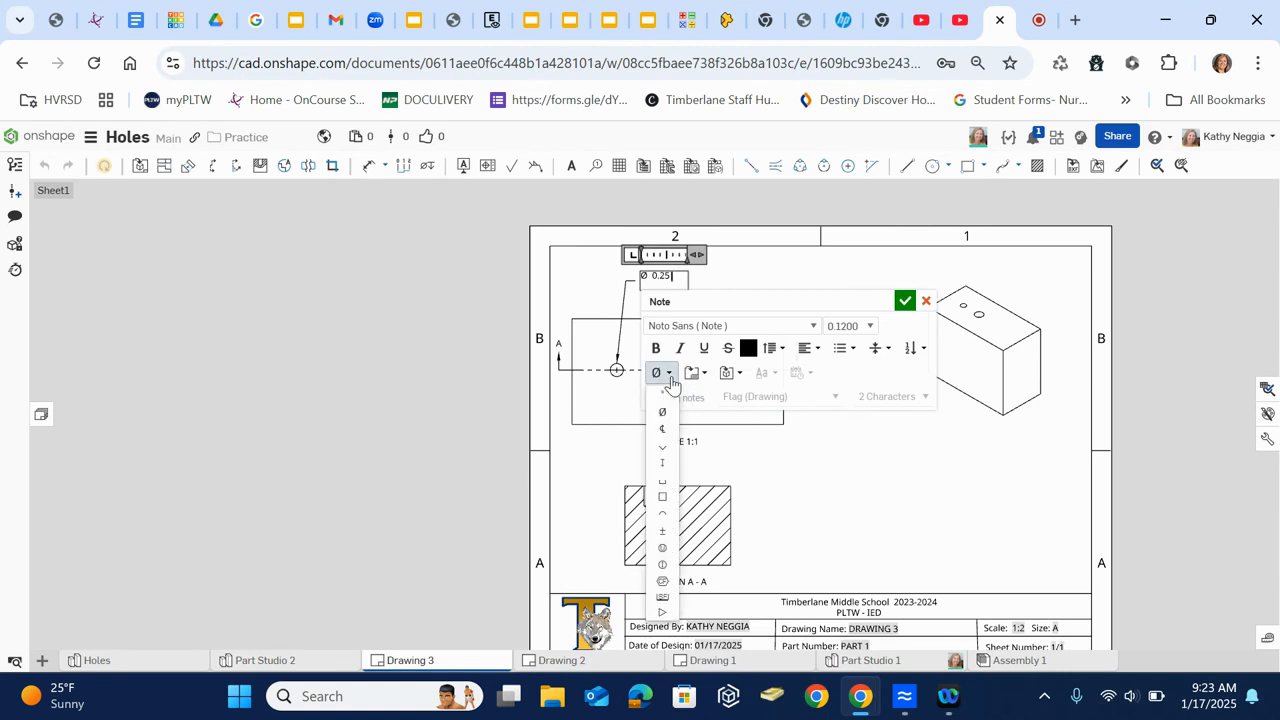
{"action": "left_click", "coordinate": [668, 463]}
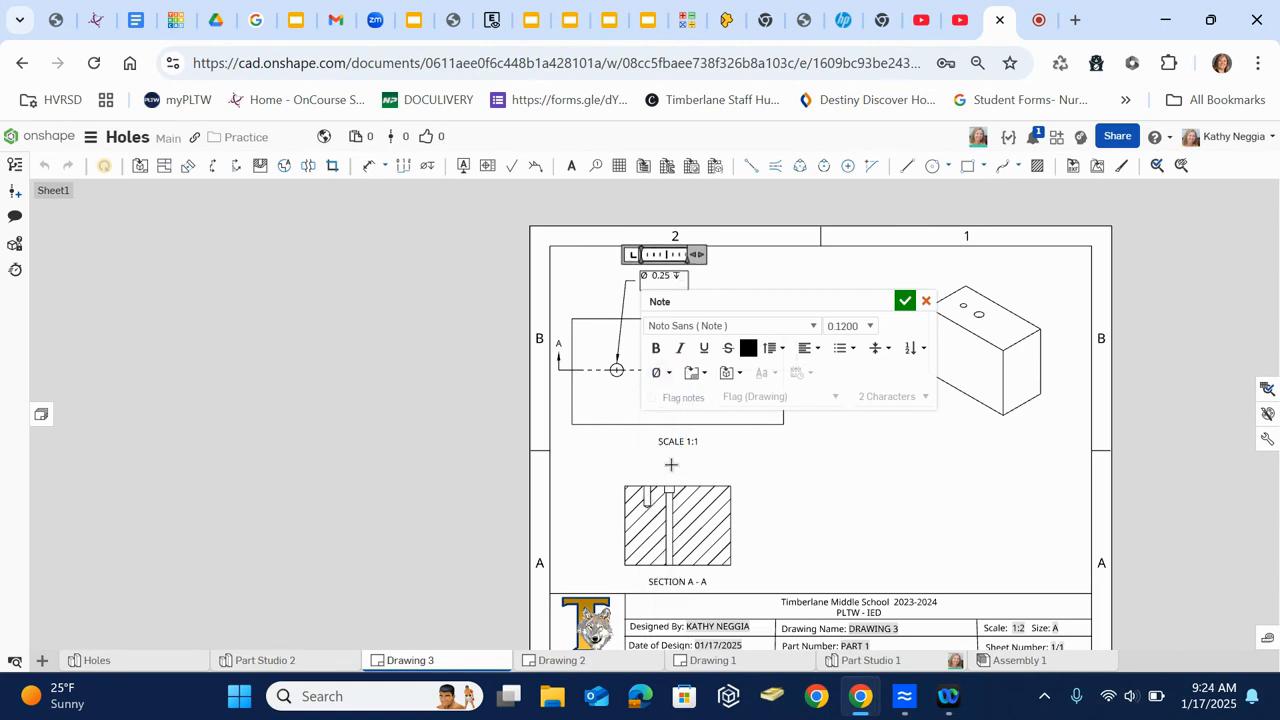
{"action": "type", "text": ".75"}
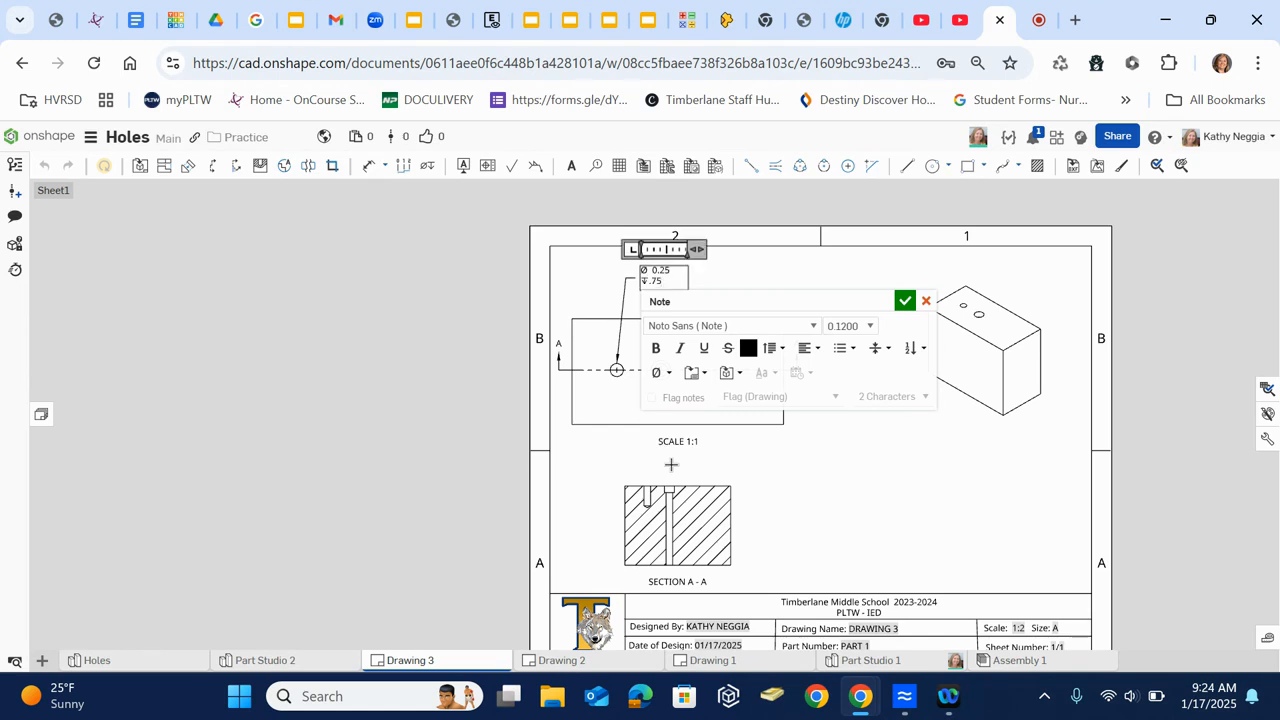
{"action": "left_click", "coordinate": [922, 432]}
{"action": "left_click_drag", "start_coordinate": [686, 277], "coordinate": [703, 273]}
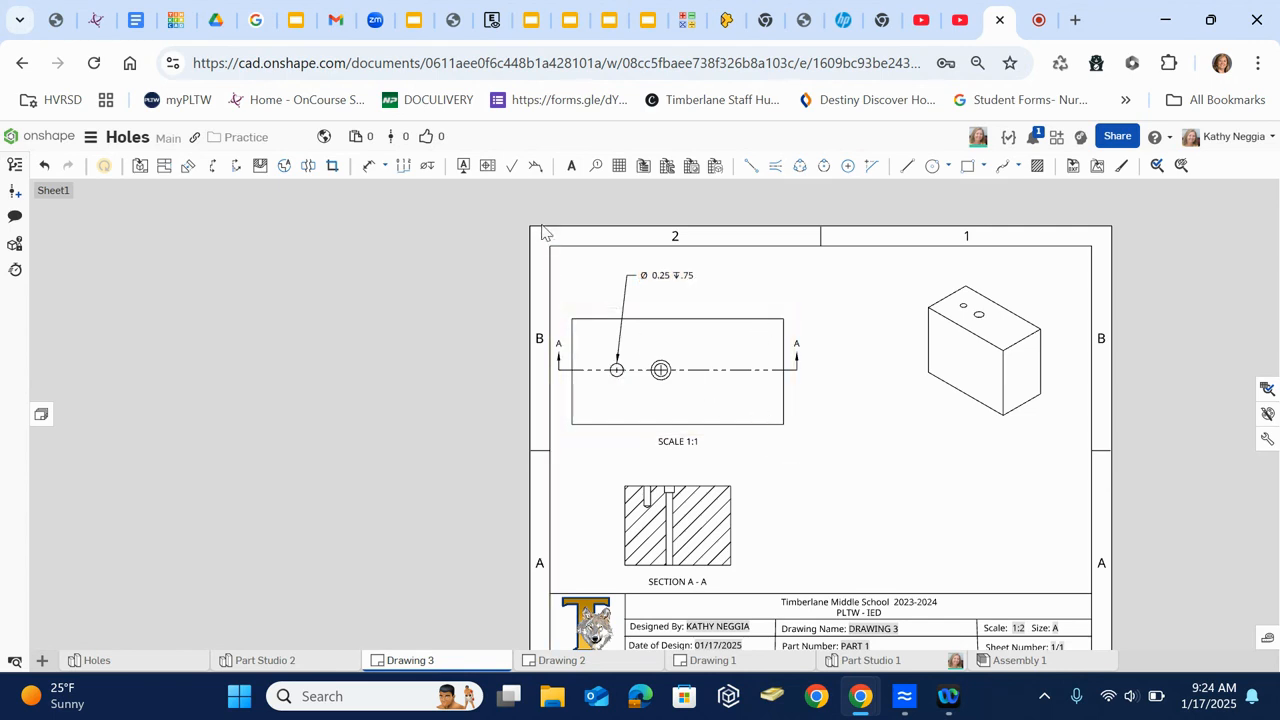
- Attach a leader note starting with Ø 0.25 to the counterbored hole in the top view, placed above that view
{"action": "left_click", "coordinate": [571, 168]}
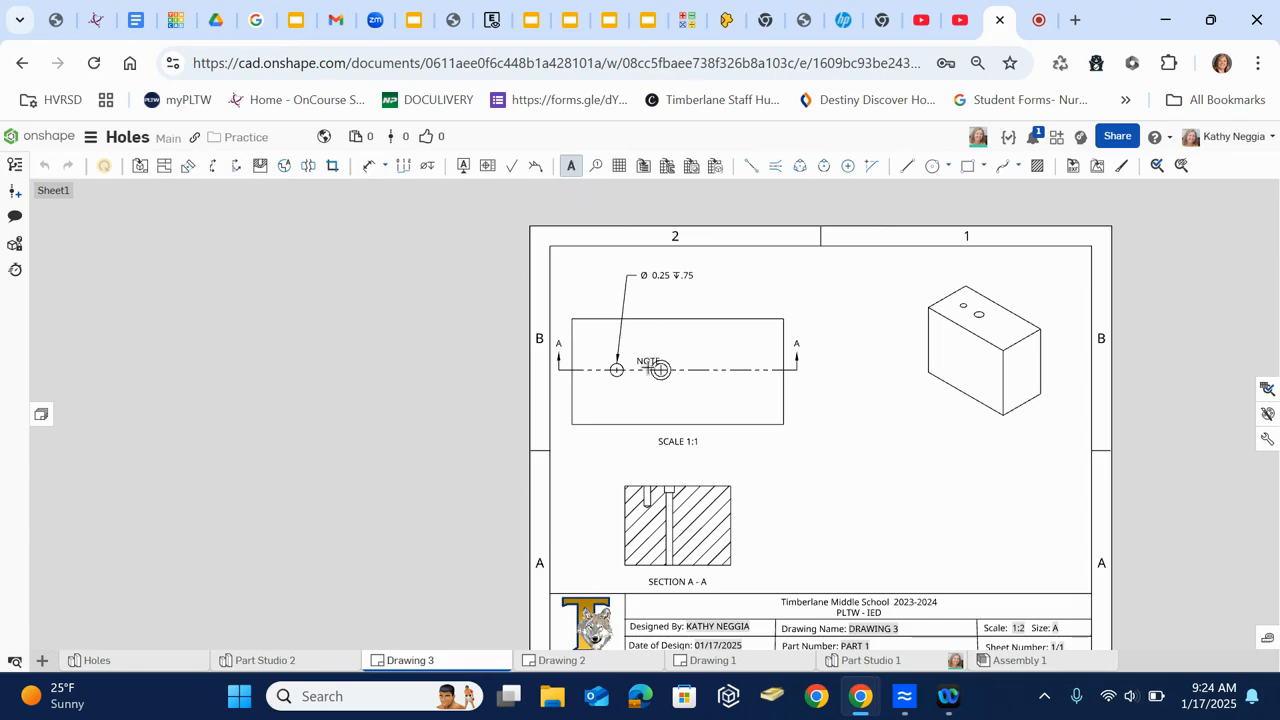
{"action": "left_click", "coordinate": [661, 360]}
{"action": "left_click", "coordinate": [700, 298]}
{"action": "left_click", "coordinate": [720, 388]}
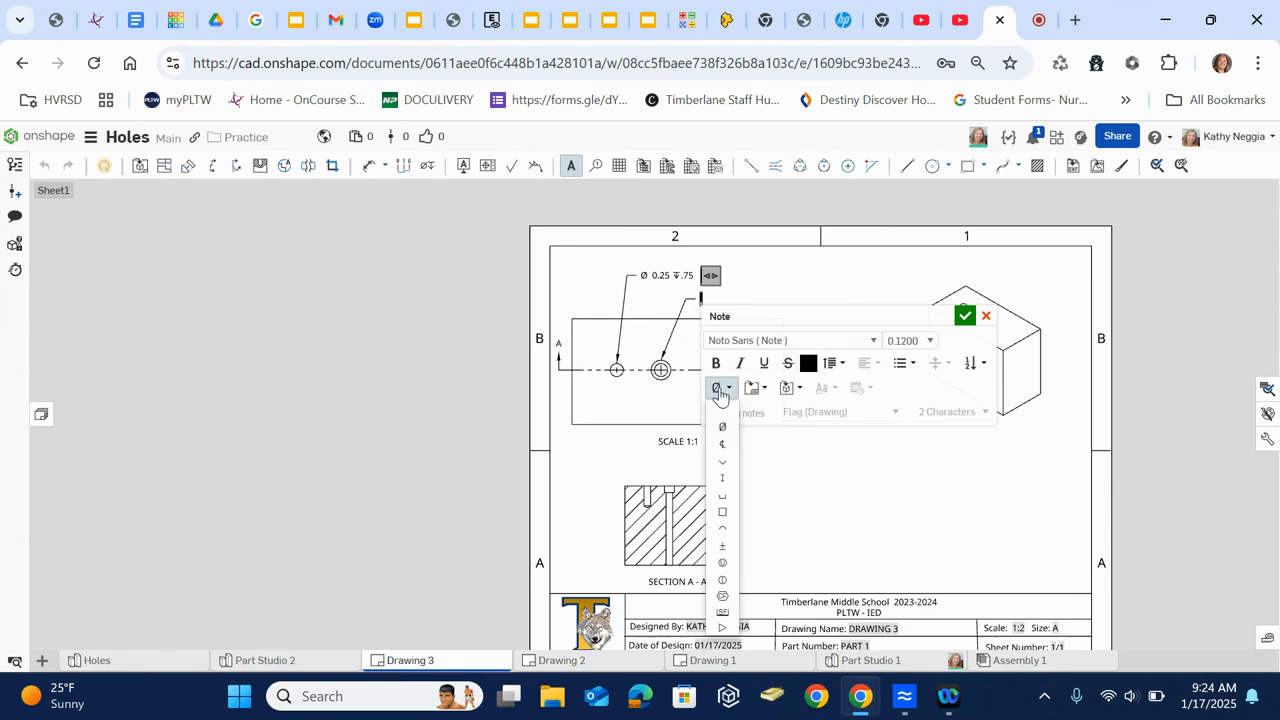
{"action": "left_click", "coordinate": [723, 428]}
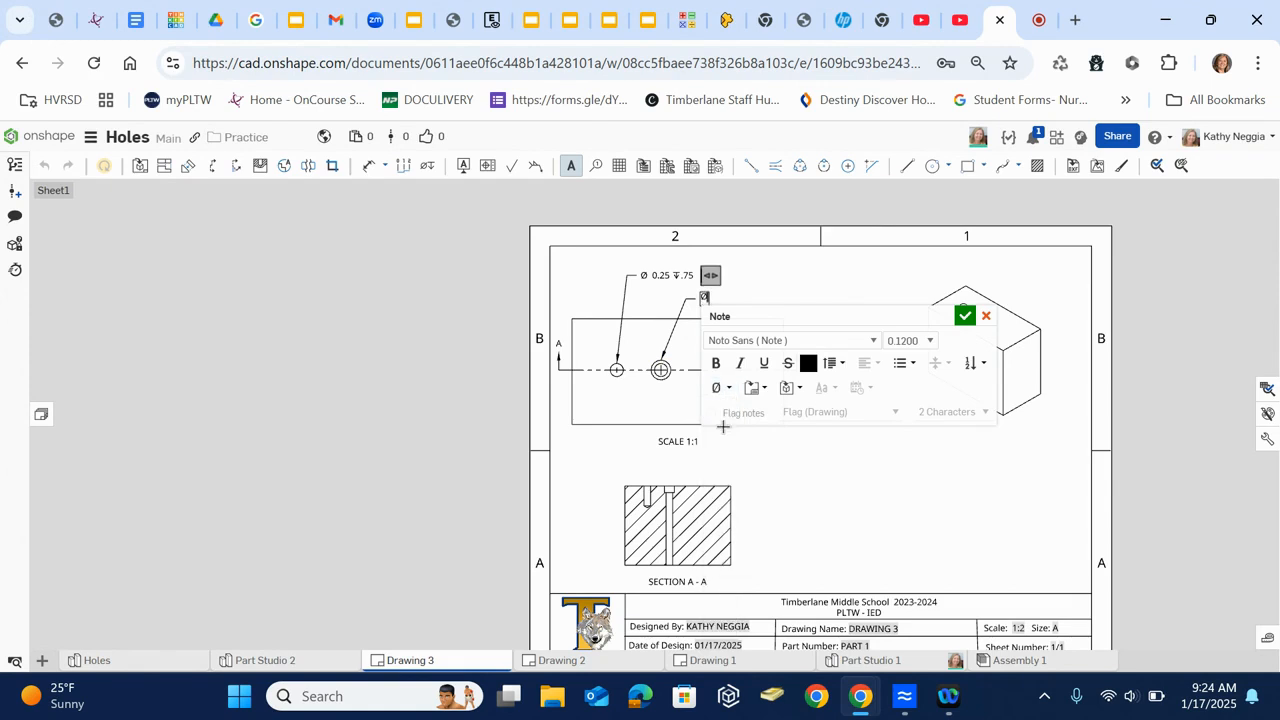
{"action": "type", "text": "0.25"}
- Check the counterbore hole feature's diameters and depth in Part Studio 2, and return to Drawing 3
{"action": "left_click", "coordinate": [288, 661]}
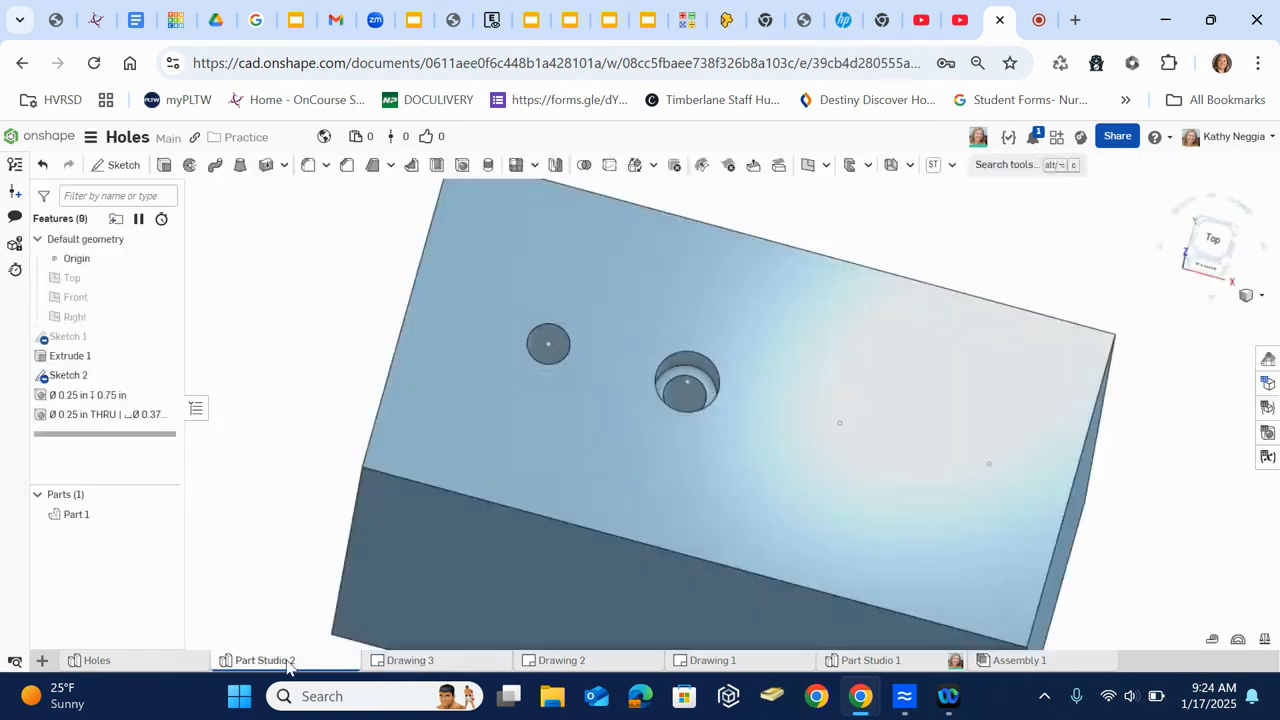
{"action": "double_click", "coordinate": [141, 421]}
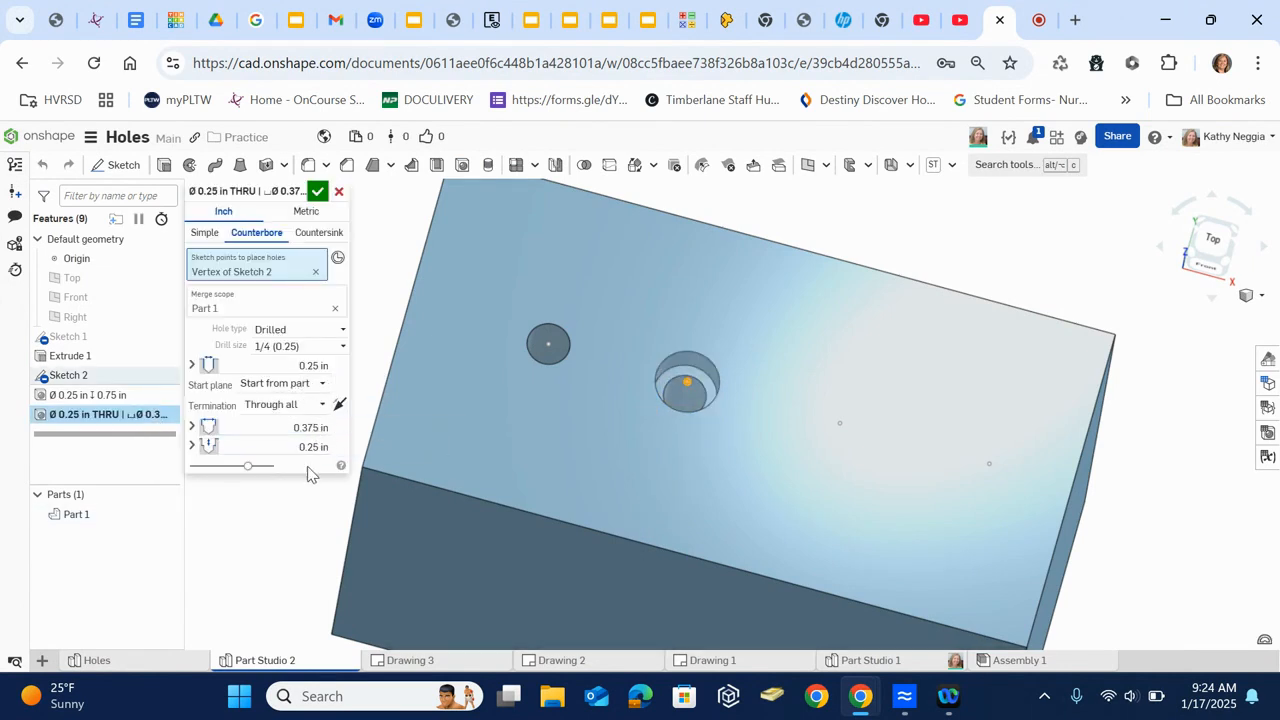
{"action": "left_click", "coordinate": [416, 662]}
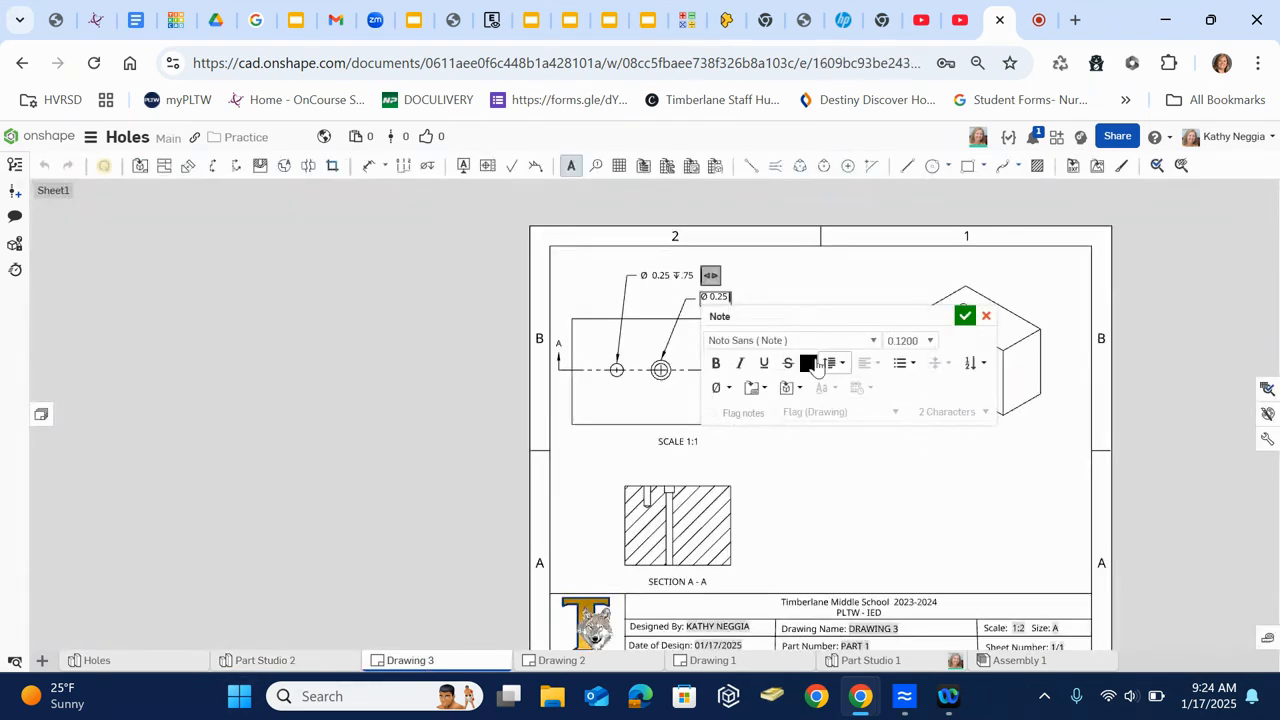
- Add THRU to the counterbored hole's note, followed by a second line with the counterbore symbol and Ø 0.375
{"action": "left_click", "coordinate": [728, 390]}
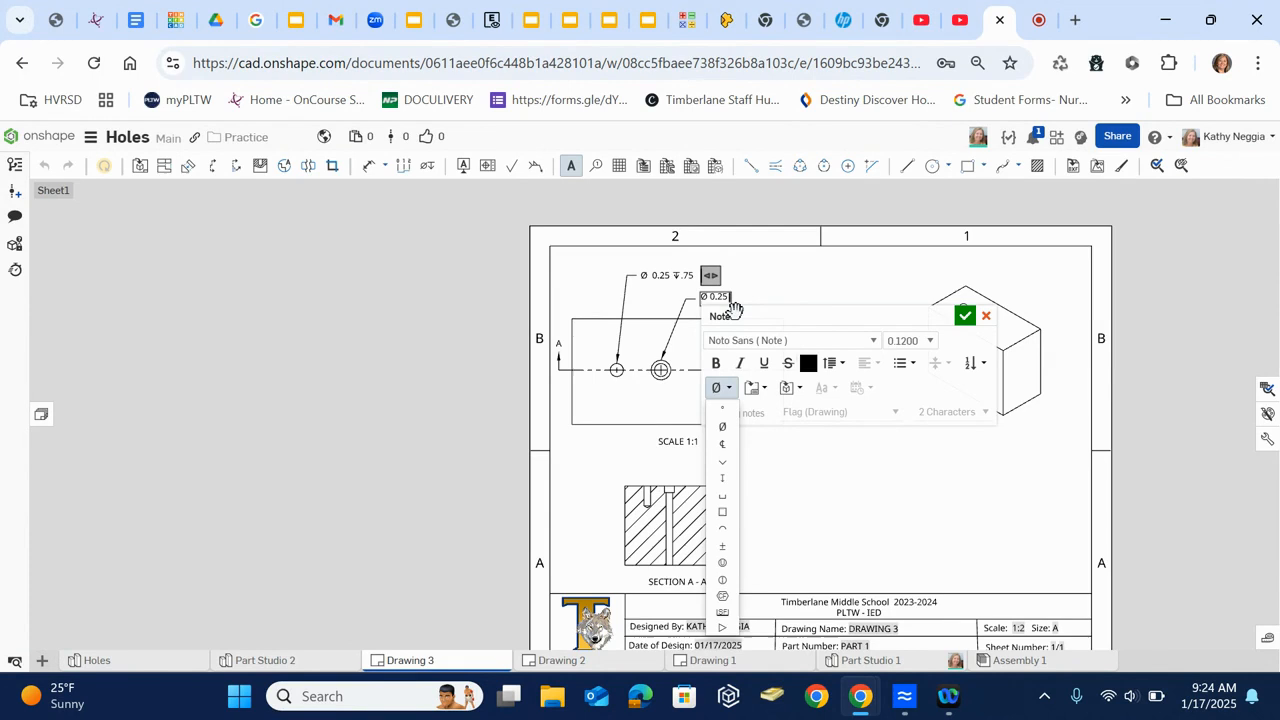
{"action": "type", "text": "THRU"}
{"action": "left_click", "coordinate": [723, 496]}
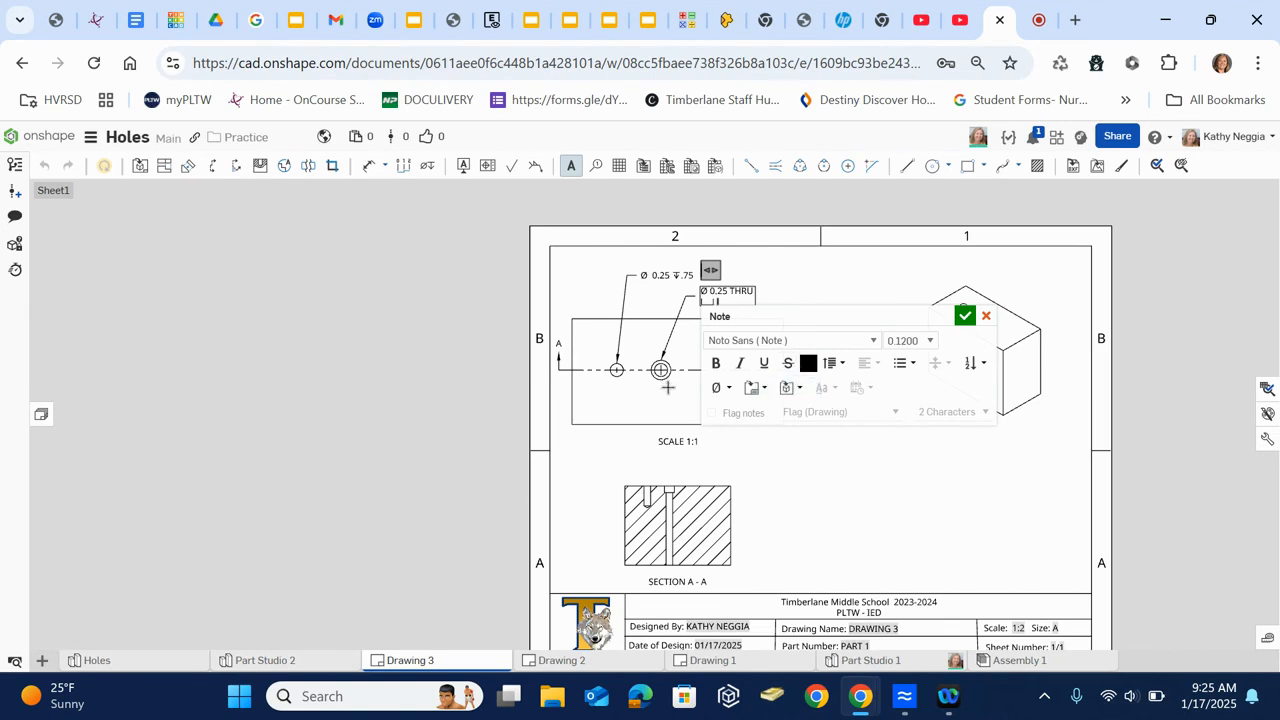
{"action": "left_click", "coordinate": [716, 390]}
{"action": "left_click", "coordinate": [728, 425]}
- Append the depth symbol and 0.25 to the counterbore line, accept the note and widen it to fit on two lines
{"action": "left_click", "coordinate": [724, 391]}
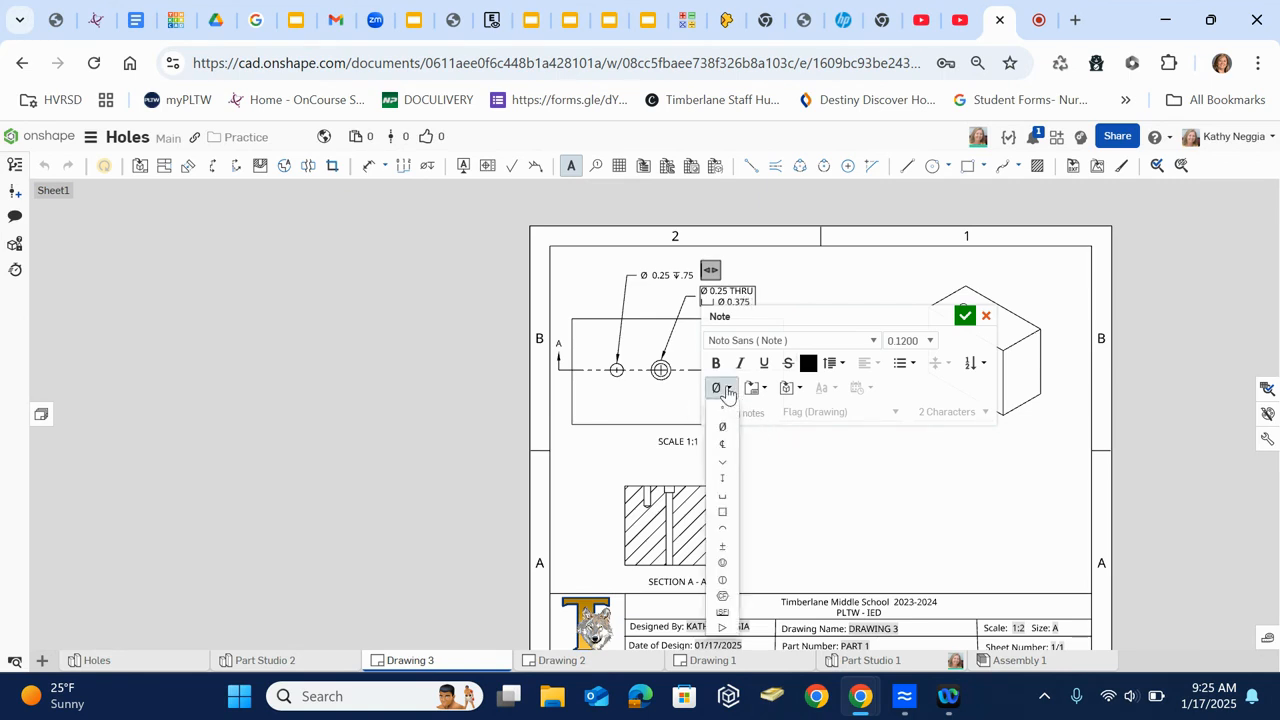
{"action": "left_click", "coordinate": [727, 481]}
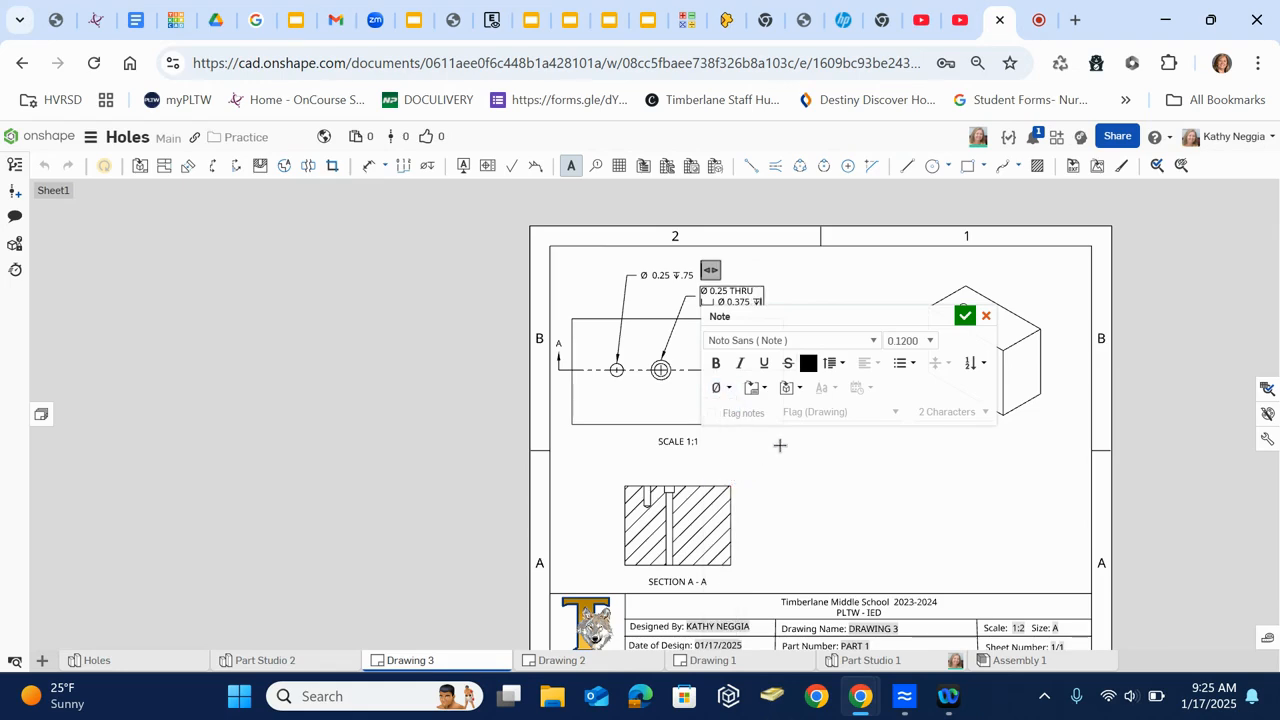
{"action": "type", "text": ".25"}
{"action": "left_click", "coordinate": [964, 316]}
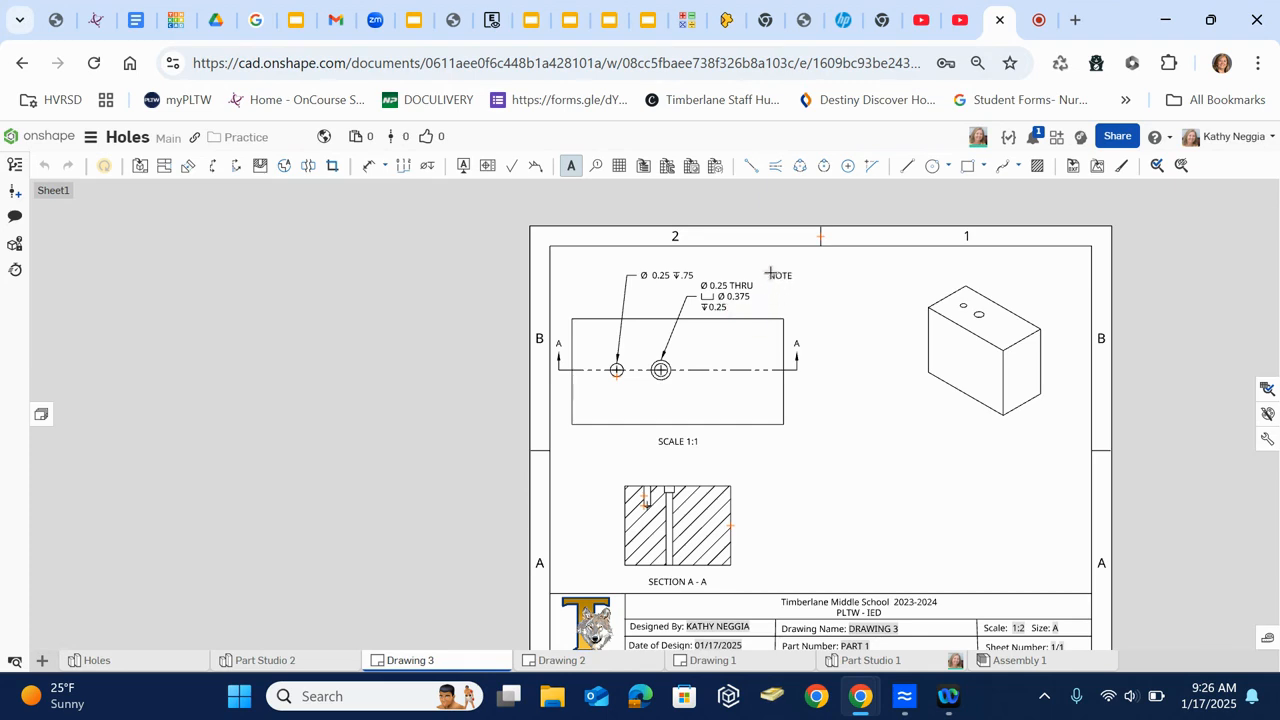
{"action": "key", "text": "Escape"}
{"action": "left_click_drag", "start_coordinate": [766, 296], "coordinate": [814, 304]}
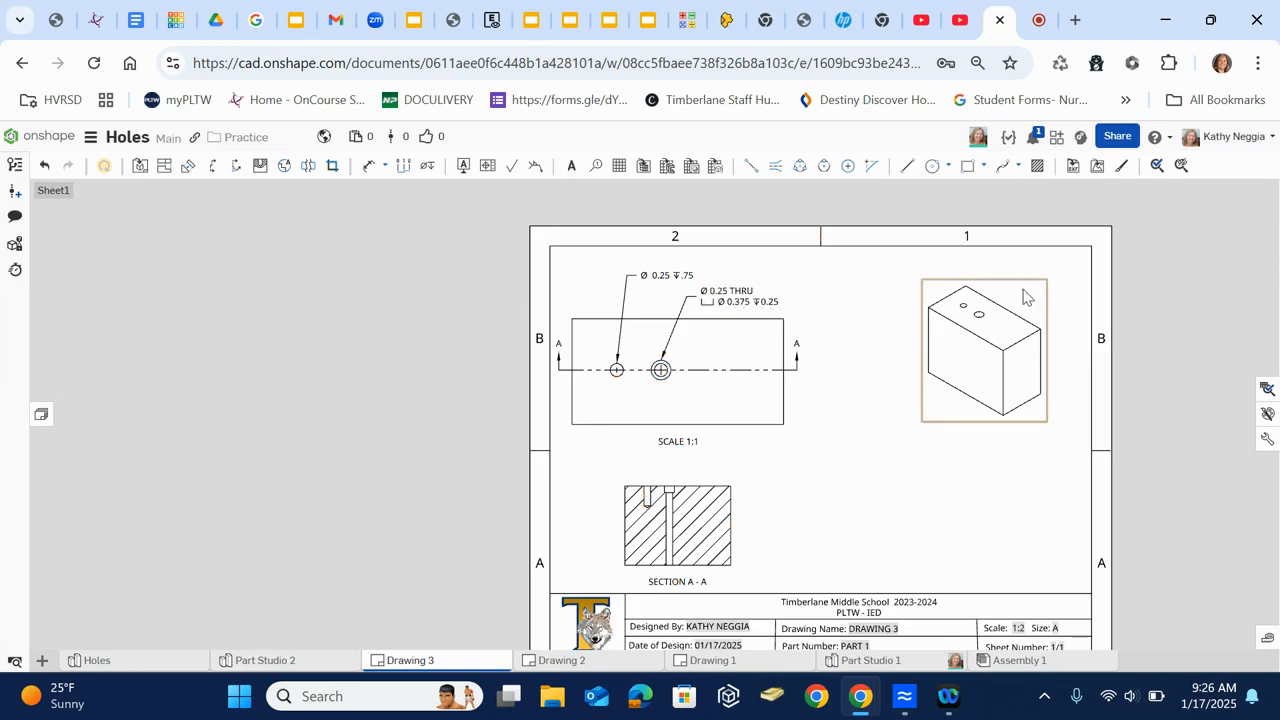